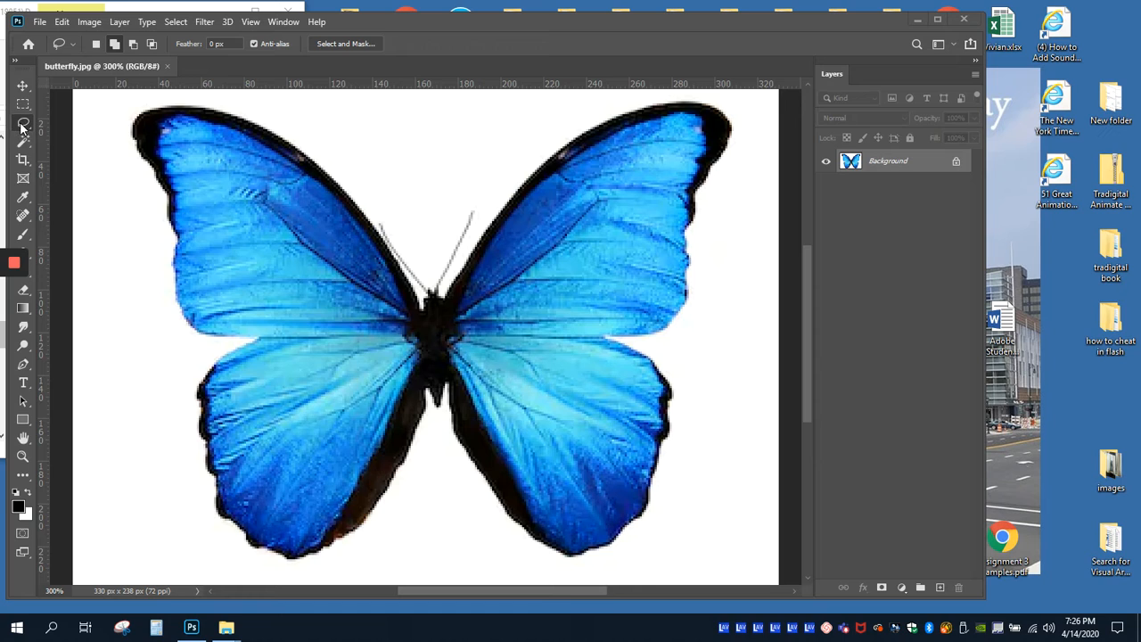
Step: Select the butterfly's right wing with a freehand Lasso outline, adding the missed part of its upper edge to the selection
mouse_move(571, 120)
left_mouse_down()
mouse_move(528, 155)
mouse_move(461, 256)
mouse_move(441, 330)
mouse_move(454, 481)
mouse_move(525, 574)
mouse_move(586, 581)
mouse_move(634, 571)
mouse_move(673, 521)
mouse_move(711, 429)
mouse_move(740, 105)
mouse_move(718, 92)
mouse_move(566, 121)
left_mouse_up()
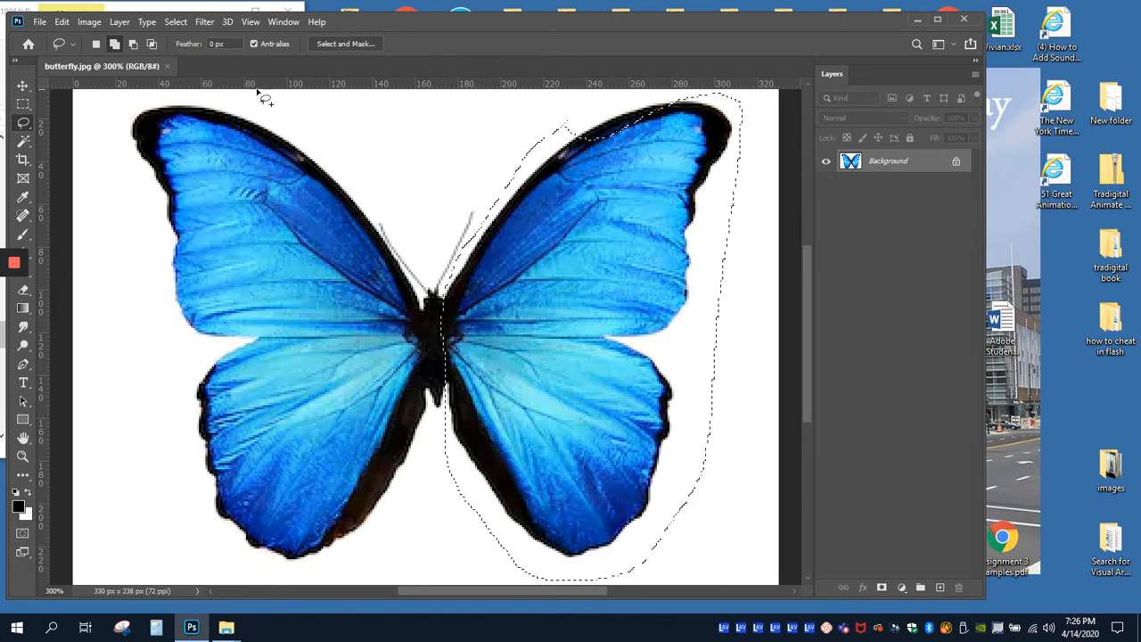
left_click(114, 44)
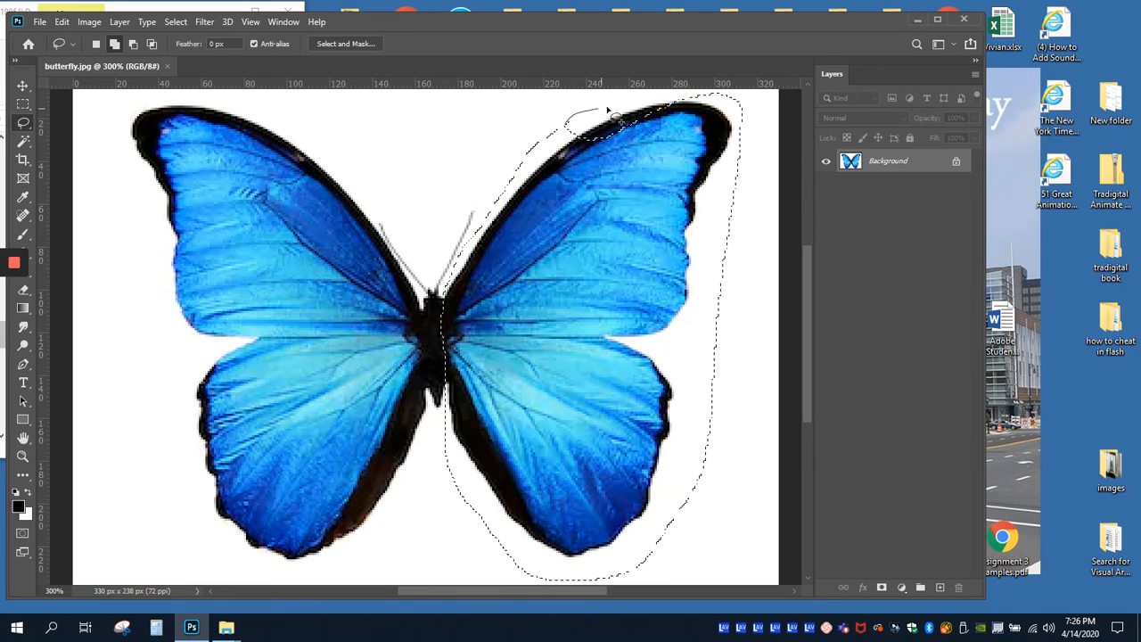
left_click_drag(711, 134, 642, 134)
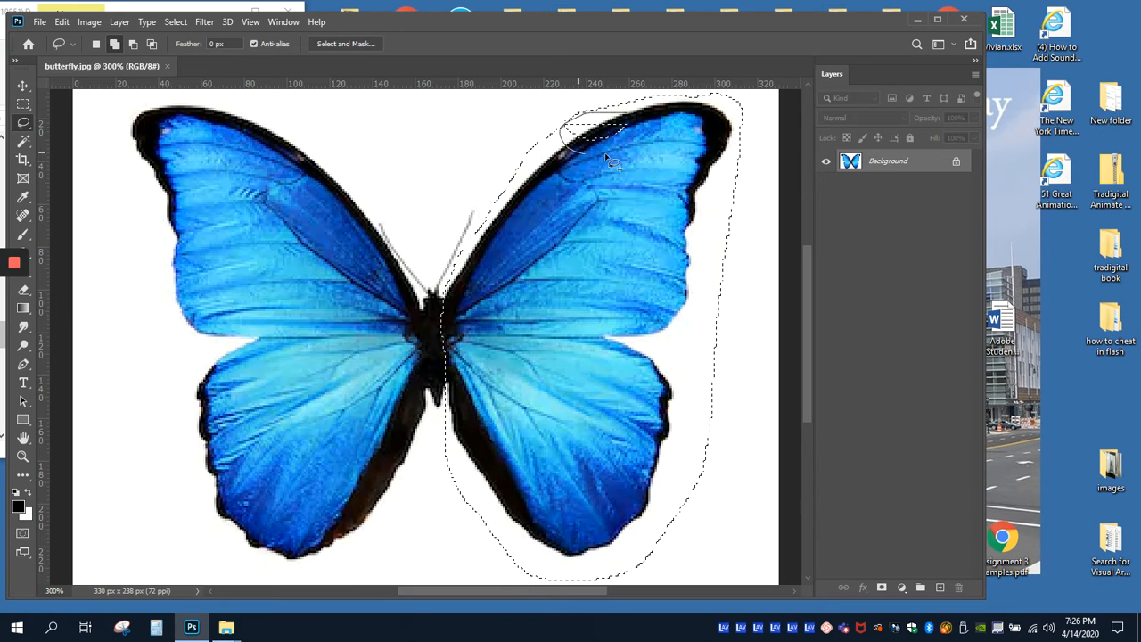
left_click_drag(640, 123, 644, 130)
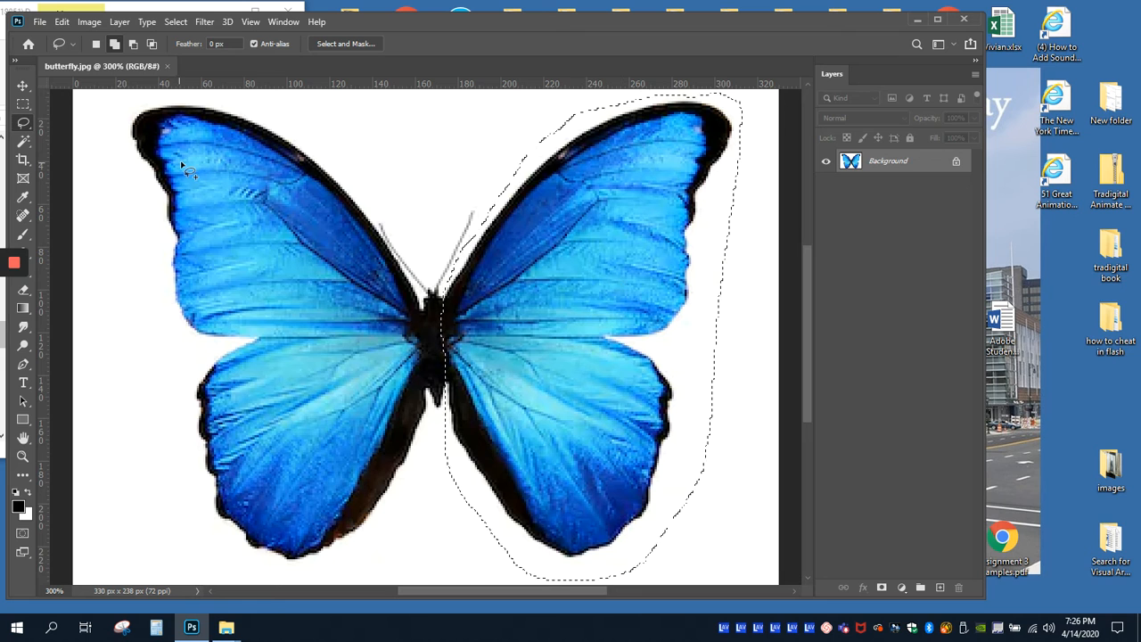
Step: Copy the selected wing and paste it into a new 141 x 228 px, 72 ppi RGB document with a white background
left_click(63, 23)
left_click(75, 120)
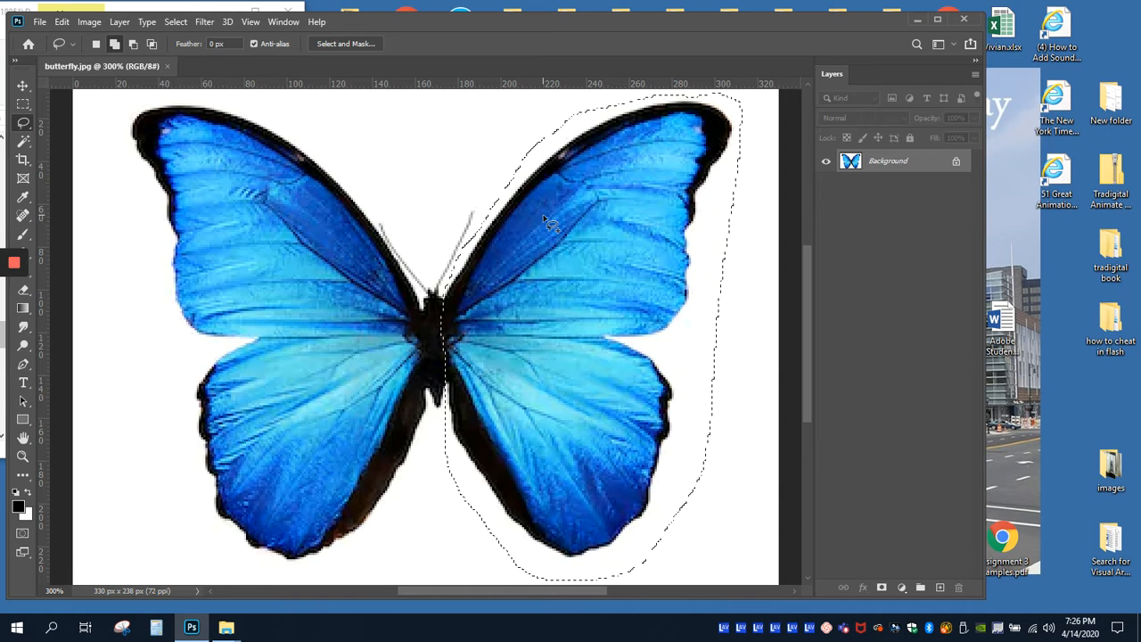
left_click(39, 22)
left_click(54, 36)
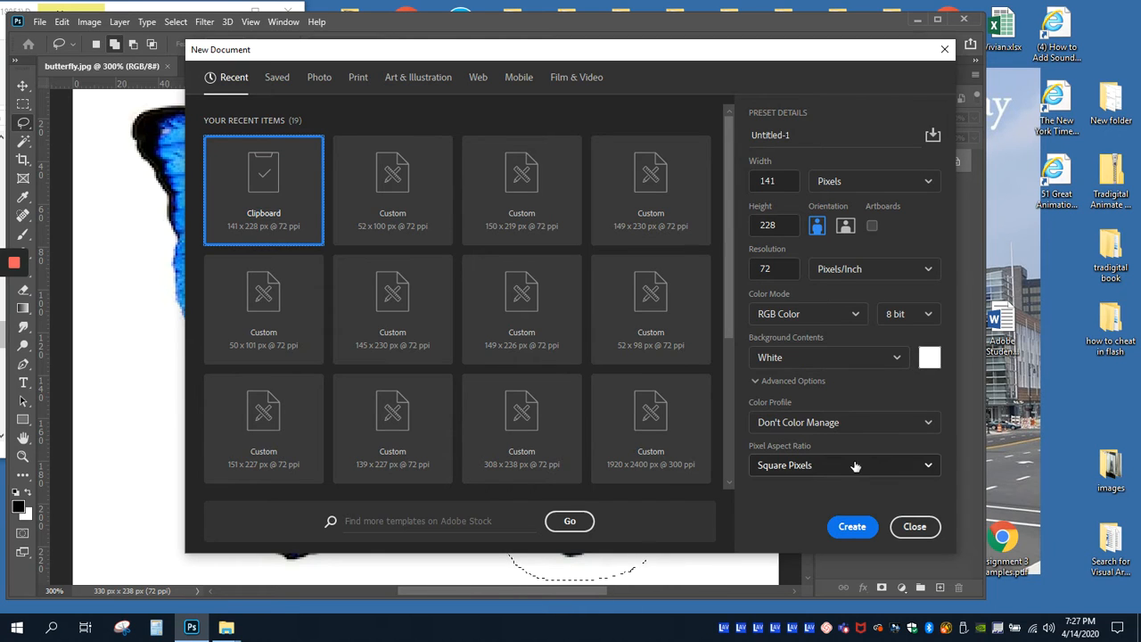
left_click(852, 528)
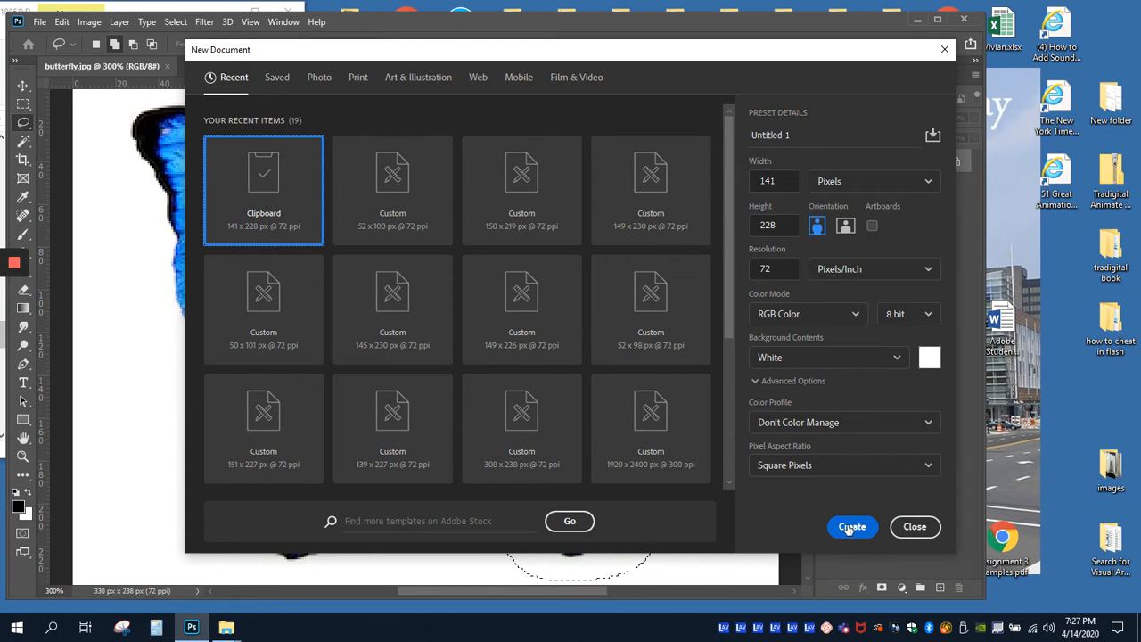
left_click(852, 527)
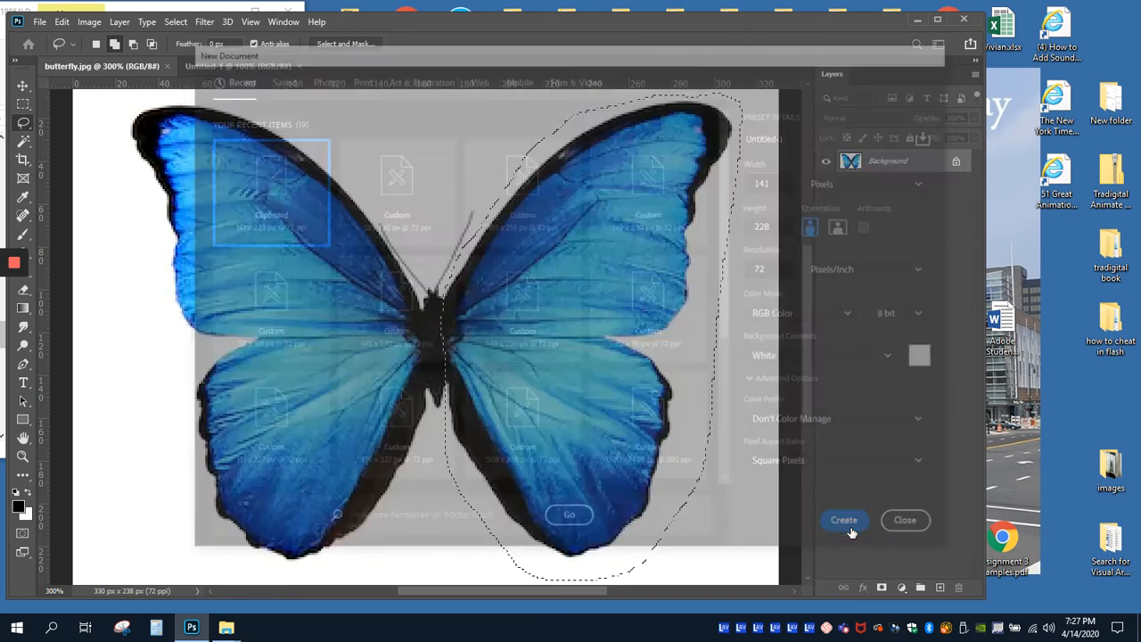
left_click(61, 24)
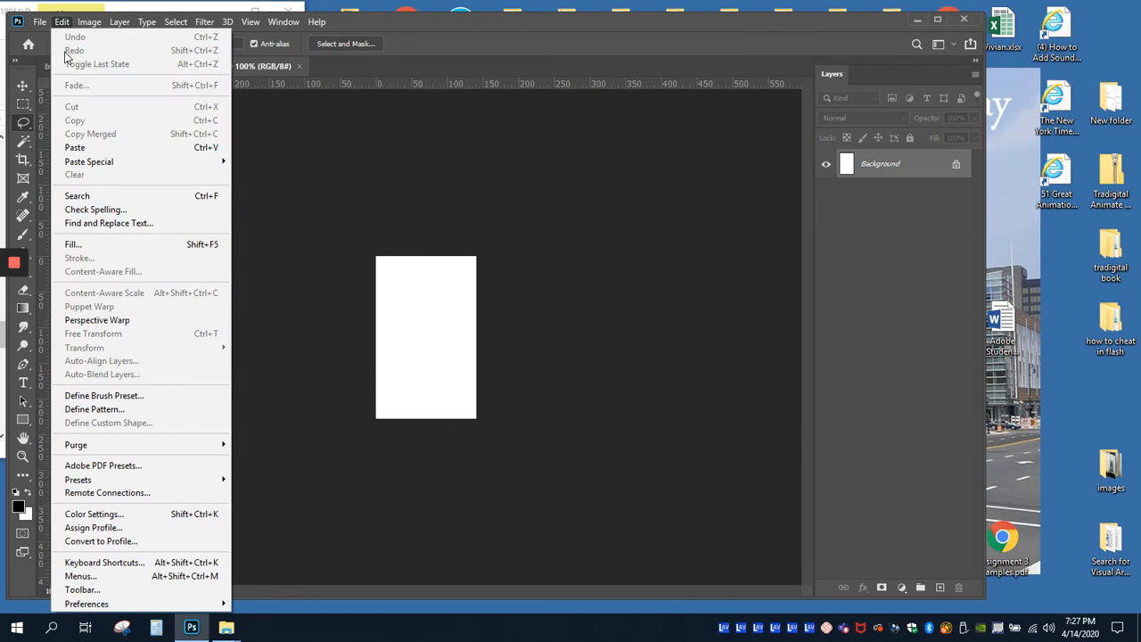
left_click(76, 148)
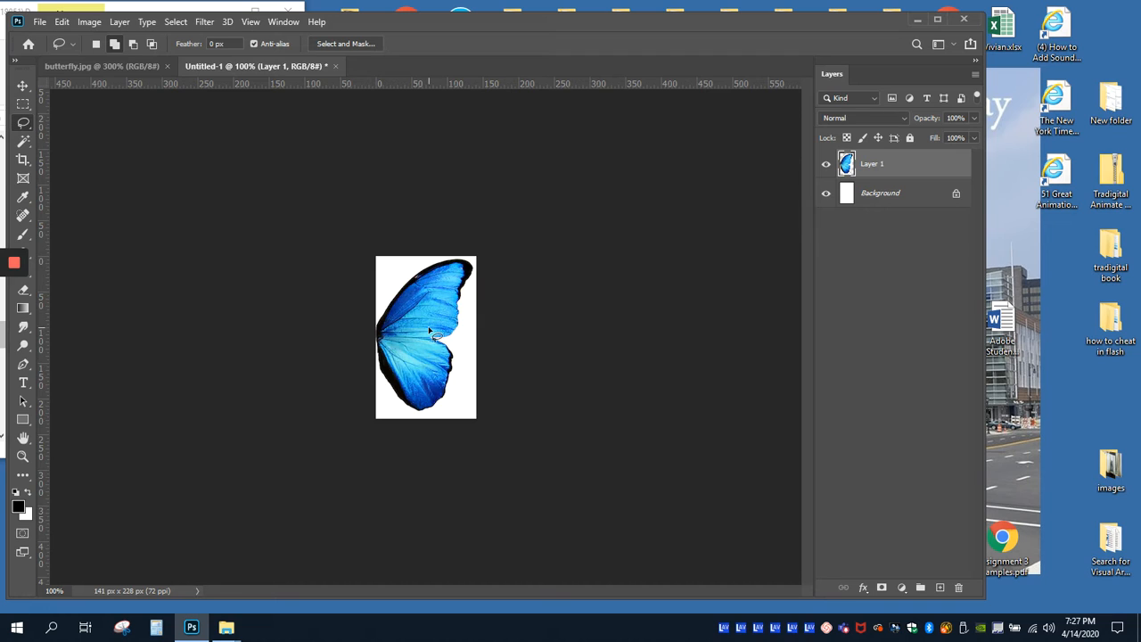
Step: Save the wing as a JPEG named Rwing.jpg in the Butterfly Symbol Practice folder at maximum quality 12
left_click(40, 22)
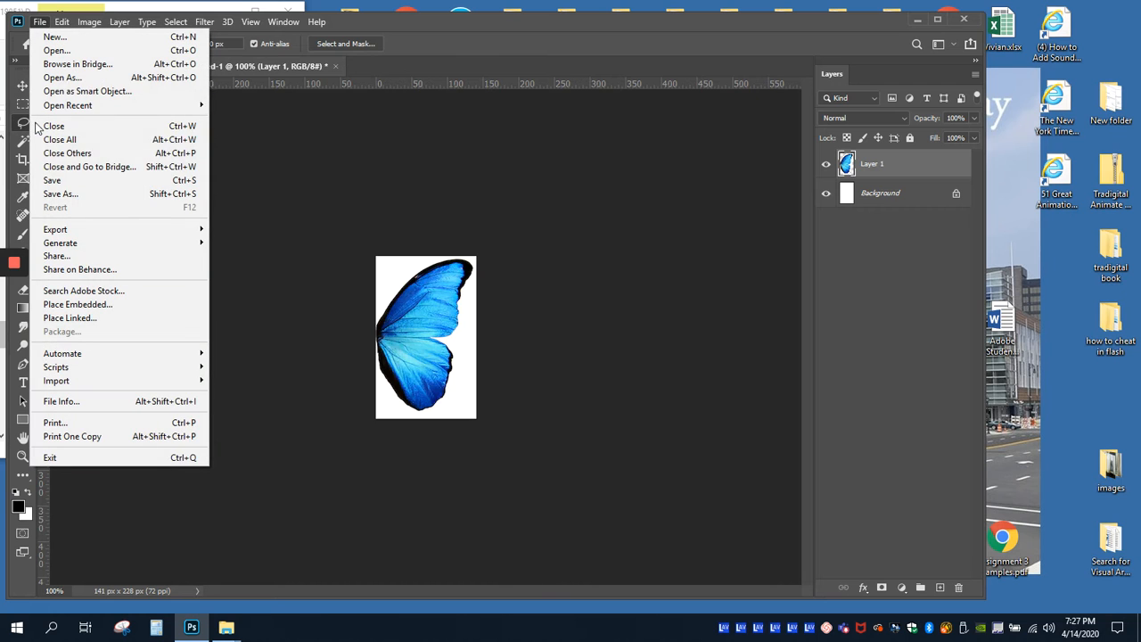
left_click(80, 195)
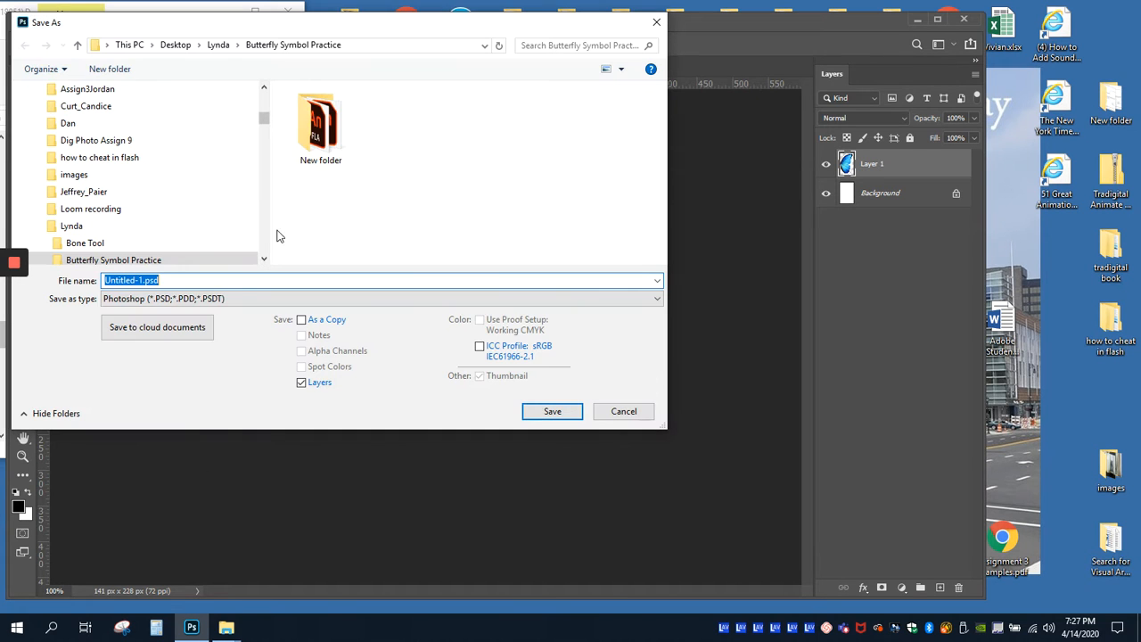
left_click_drag(142, 280, 106, 279)
type("Fig")
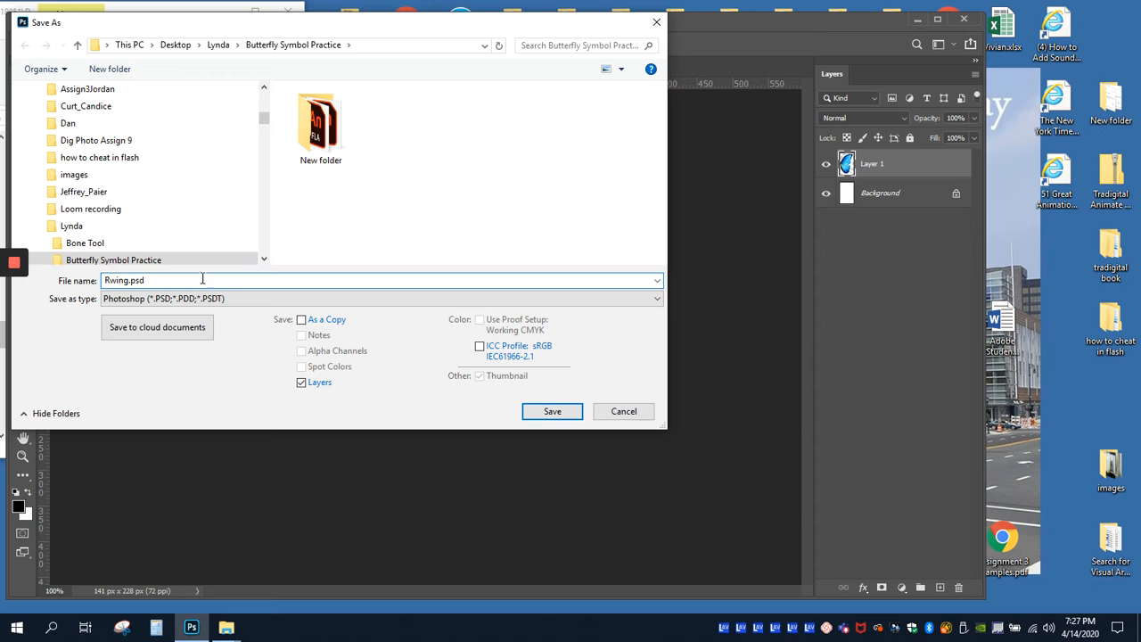
left_click(239, 300)
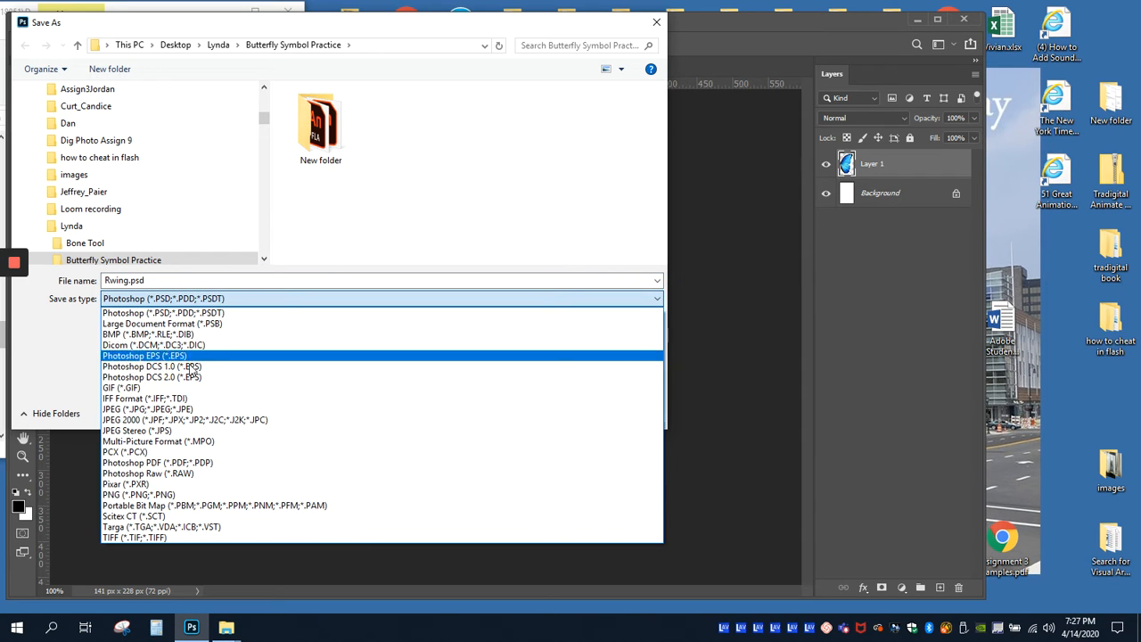
left_click(170, 410)
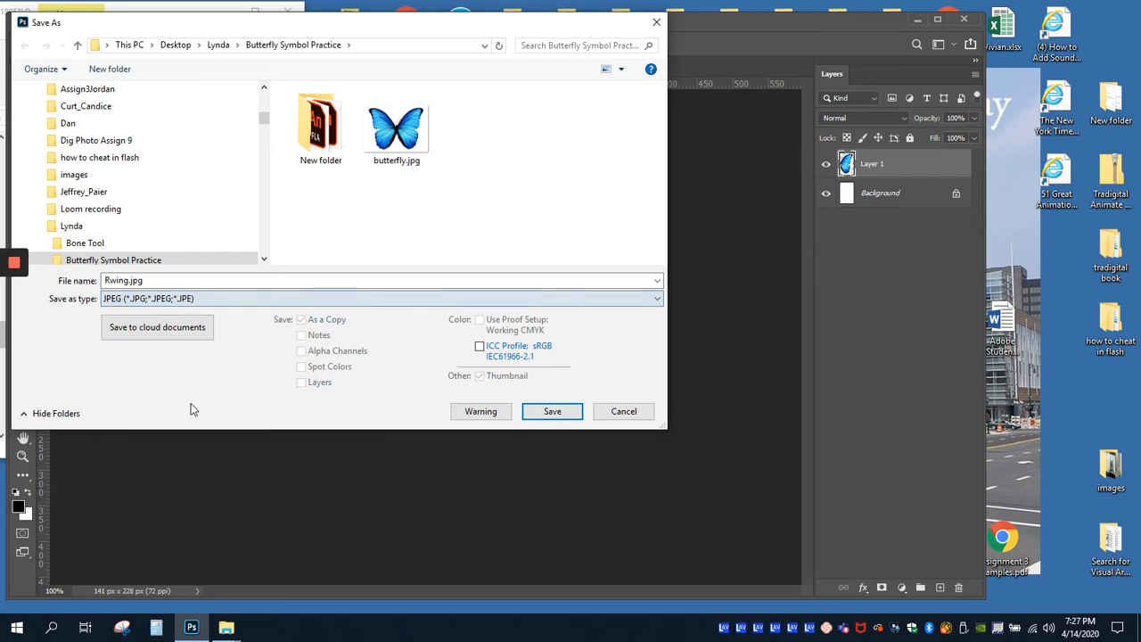
left_click(552, 414)
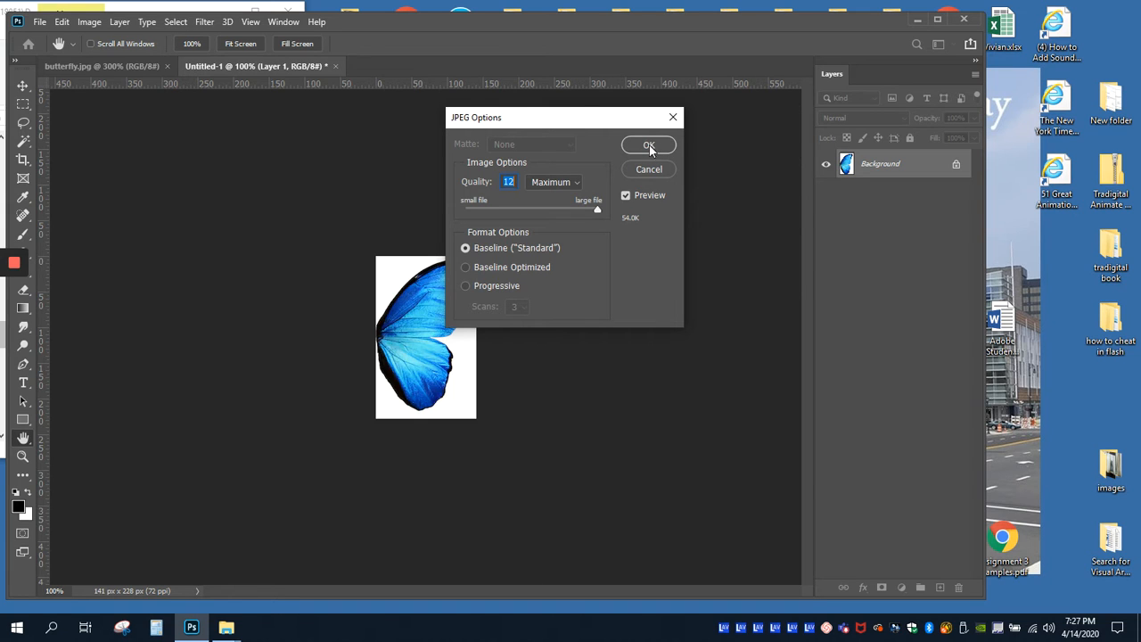
left_click(649, 149)
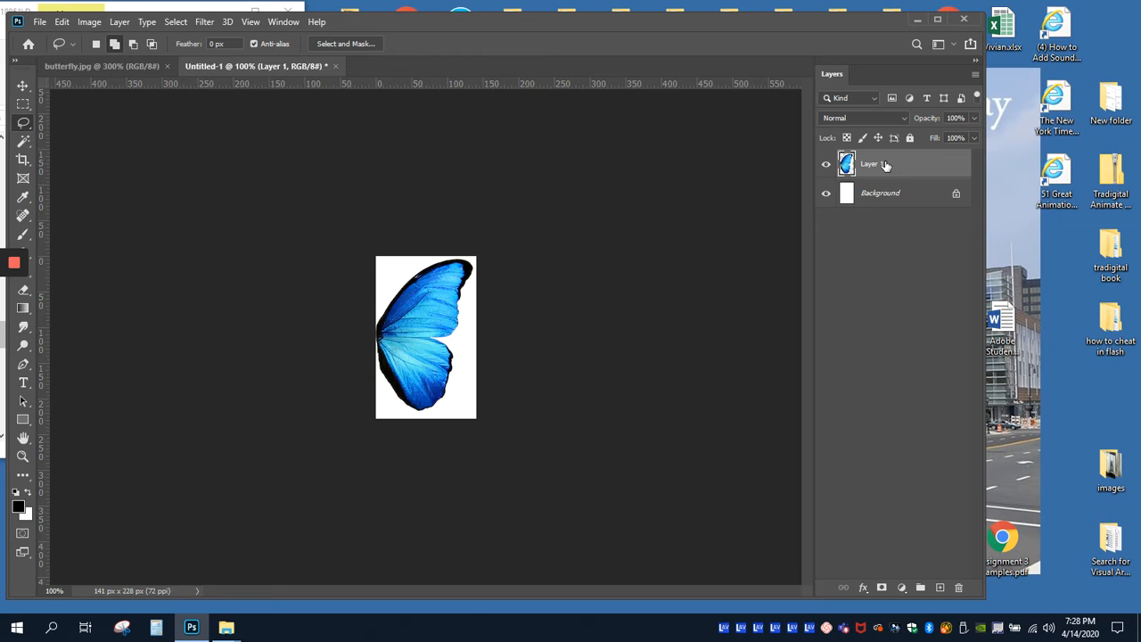
Step: Hide the Background layer, delete the white area around the wing on Layer 1 using the Magic Wand, and deselect
left_click(826, 196)
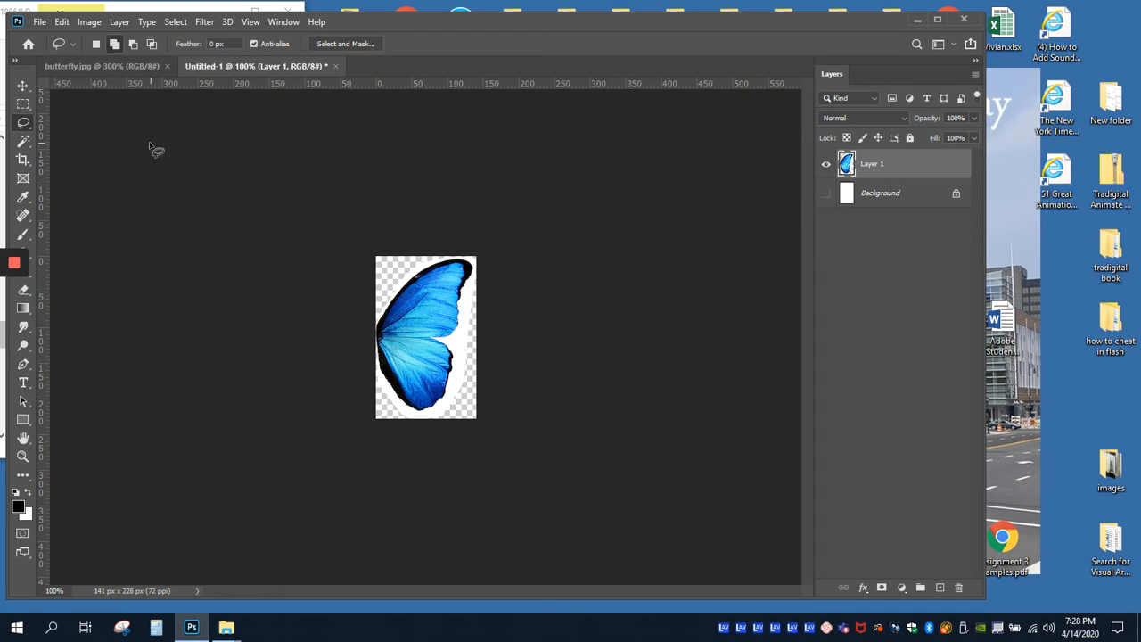
left_click(24, 145)
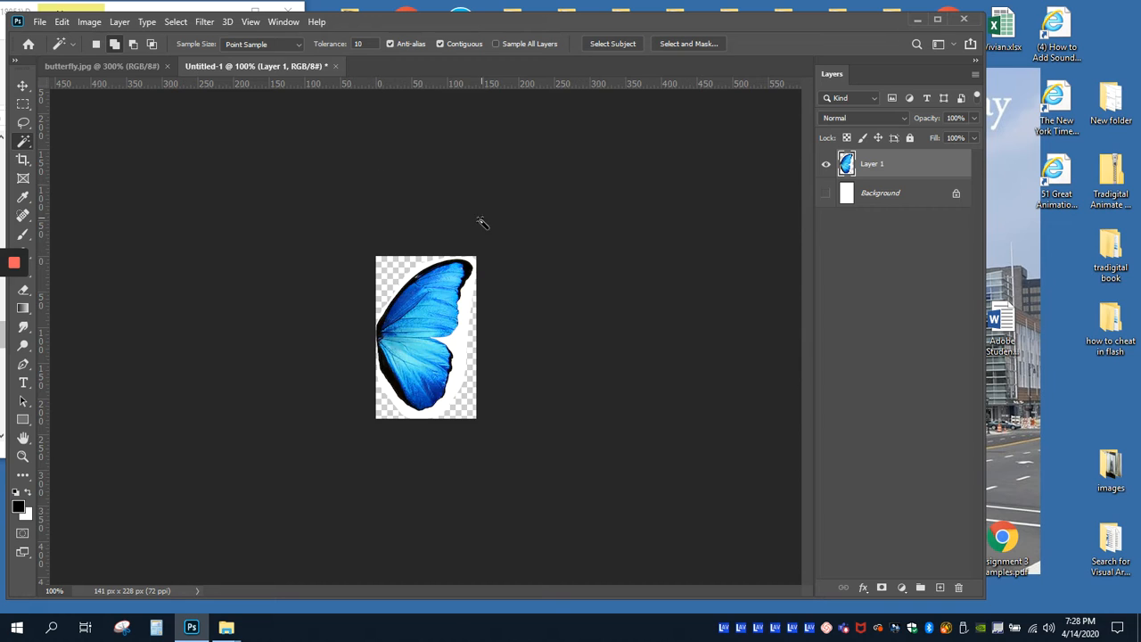
left_click(466, 299)
key("Delete")
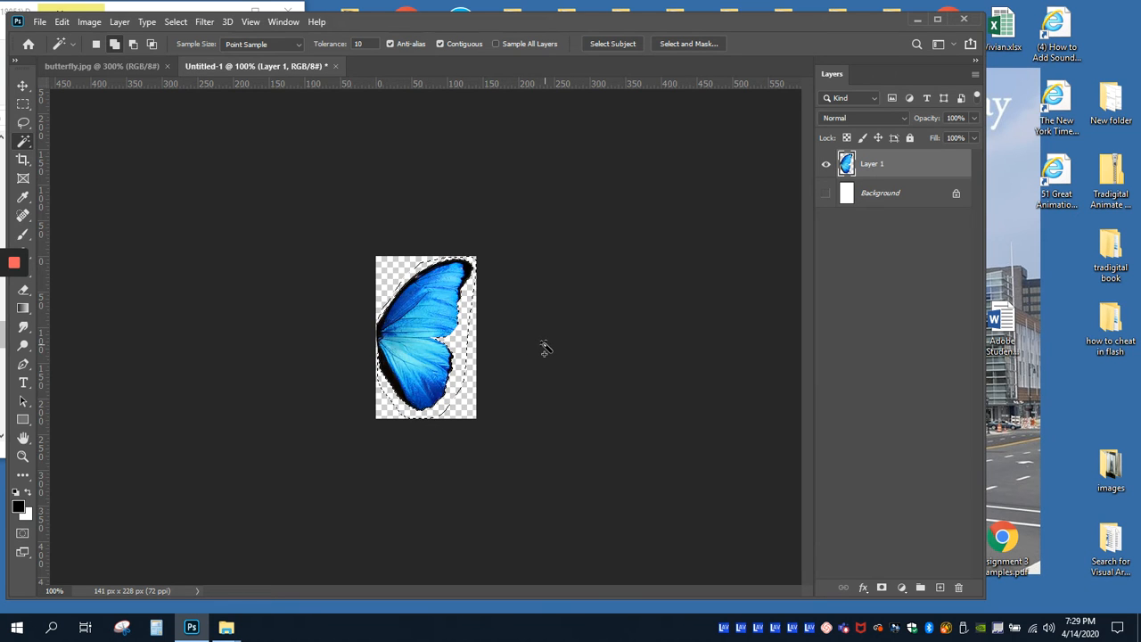
left_click(175, 21)
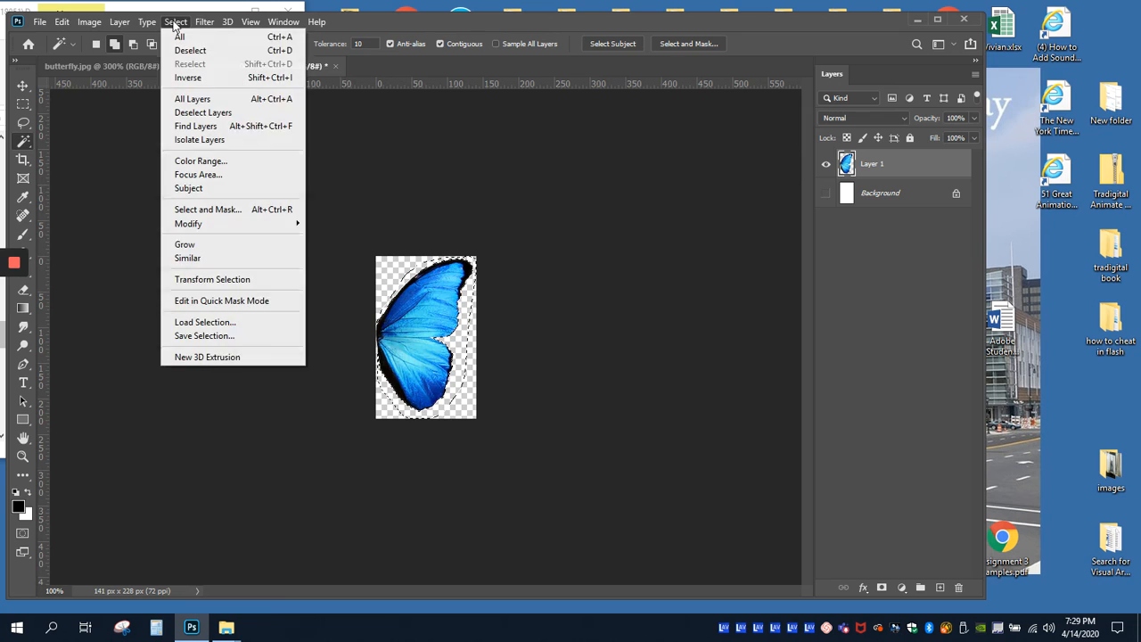
left_click(189, 50)
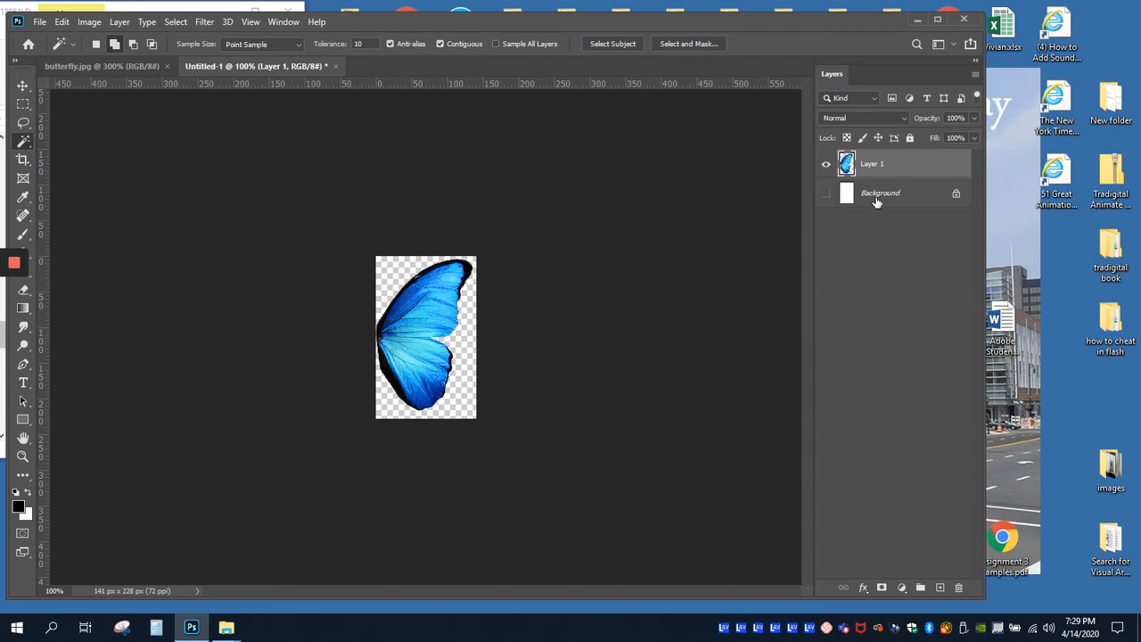
Step: Unlock the Background layer and clear all of its white fill with Layer 1 hidden, leaving both layers shown
left_click(826, 193)
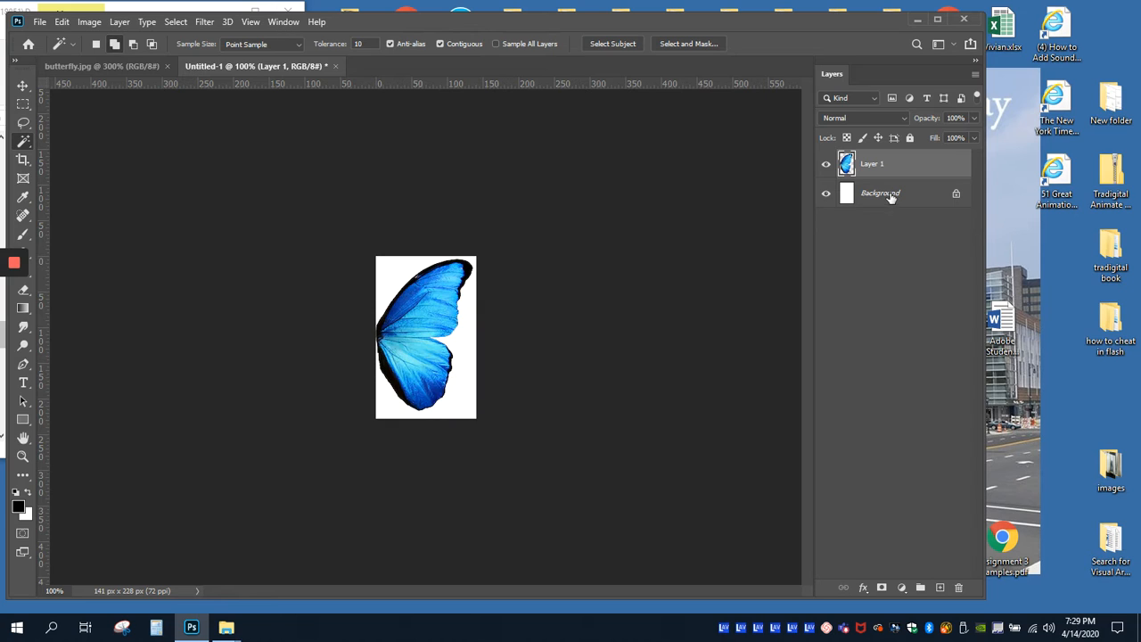
left_click(957, 194)
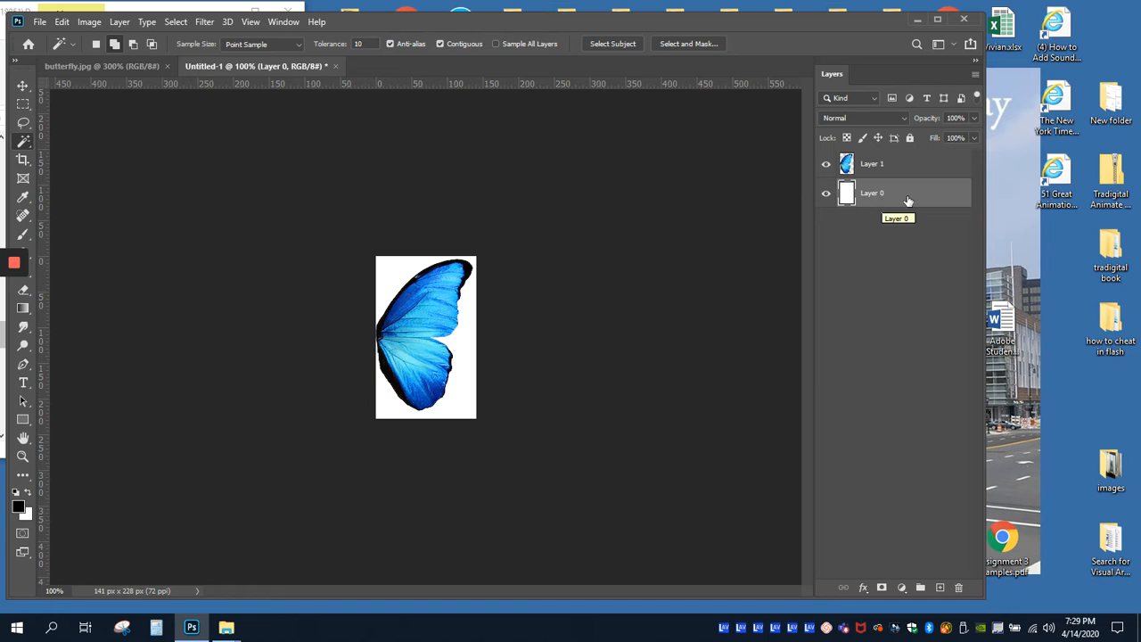
left_click(825, 165)
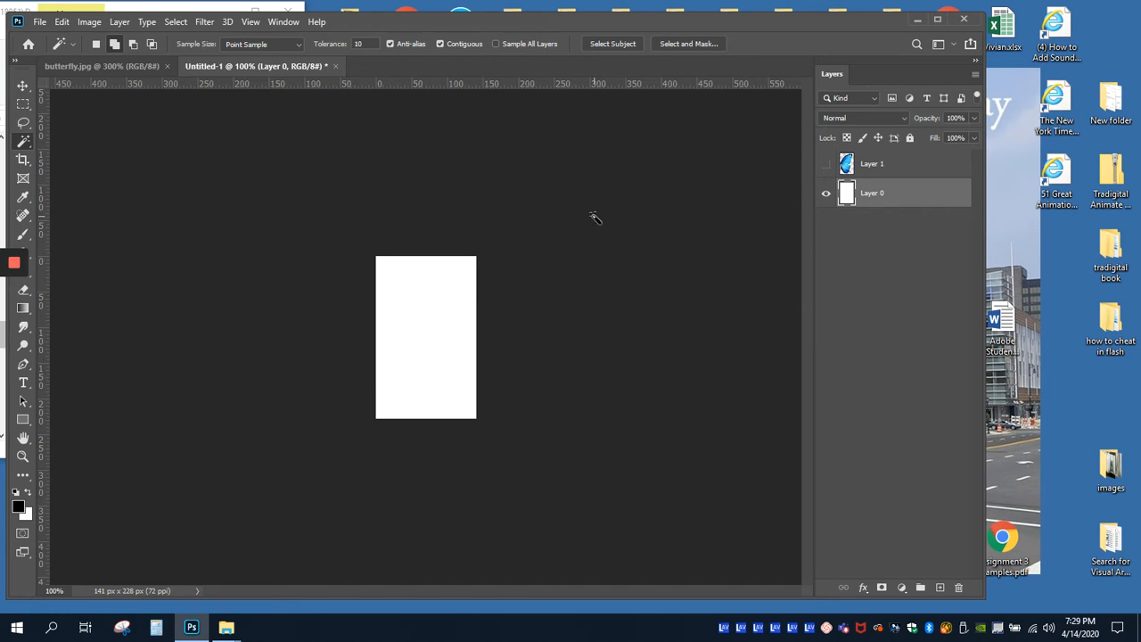
left_click(169, 22)
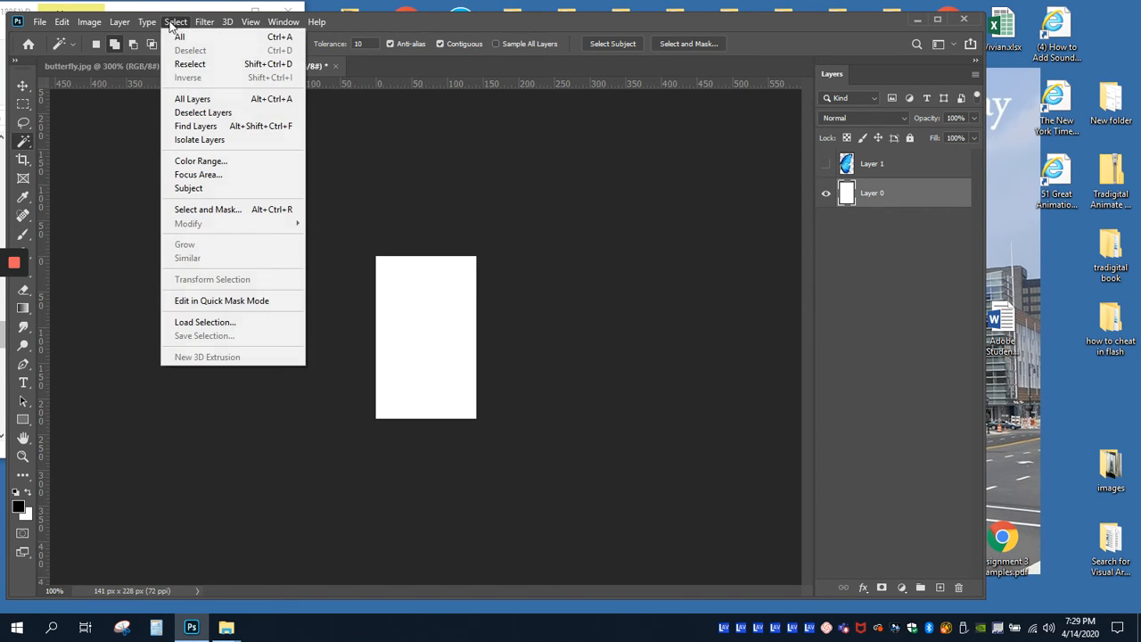
left_click(181, 36)
key("Delete")
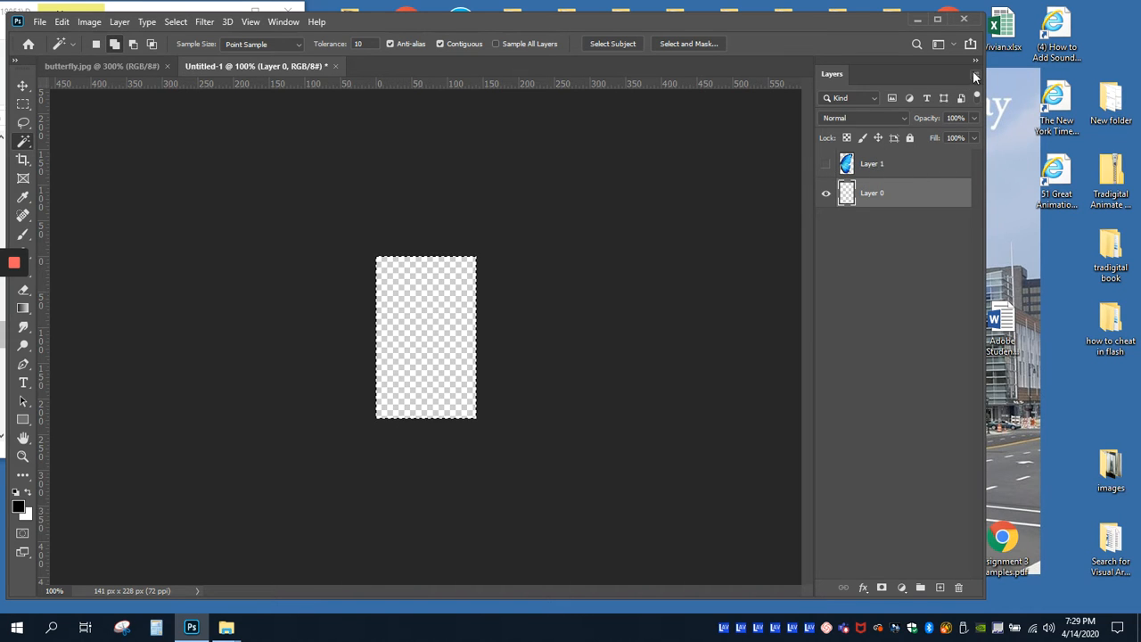
left_click(40, 23)
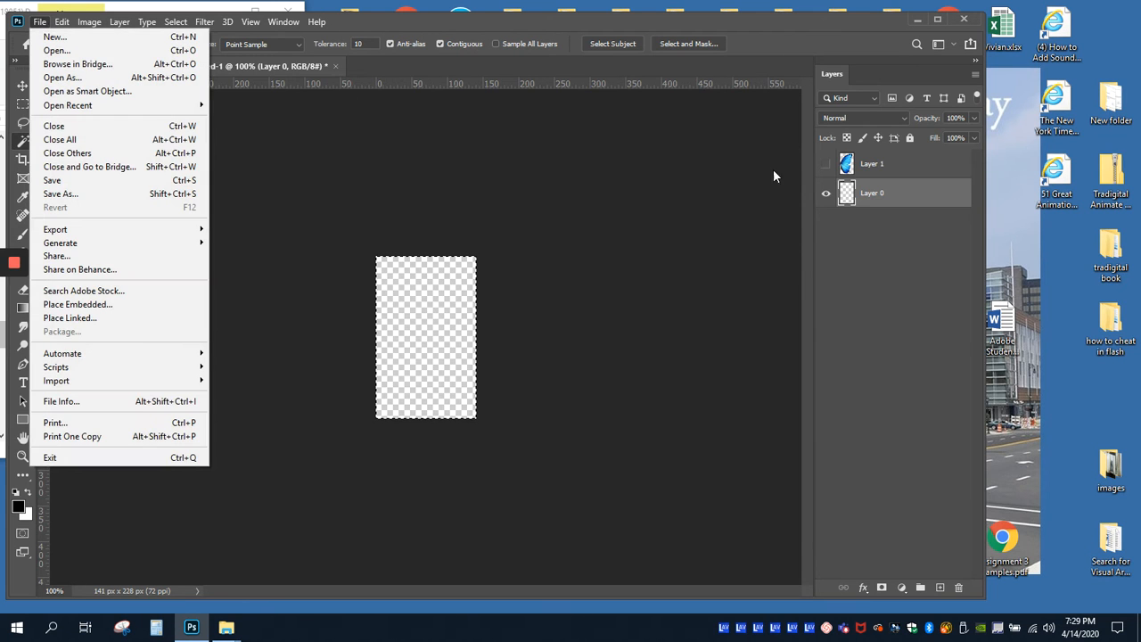
left_click(821, 166)
left_click(821, 166)
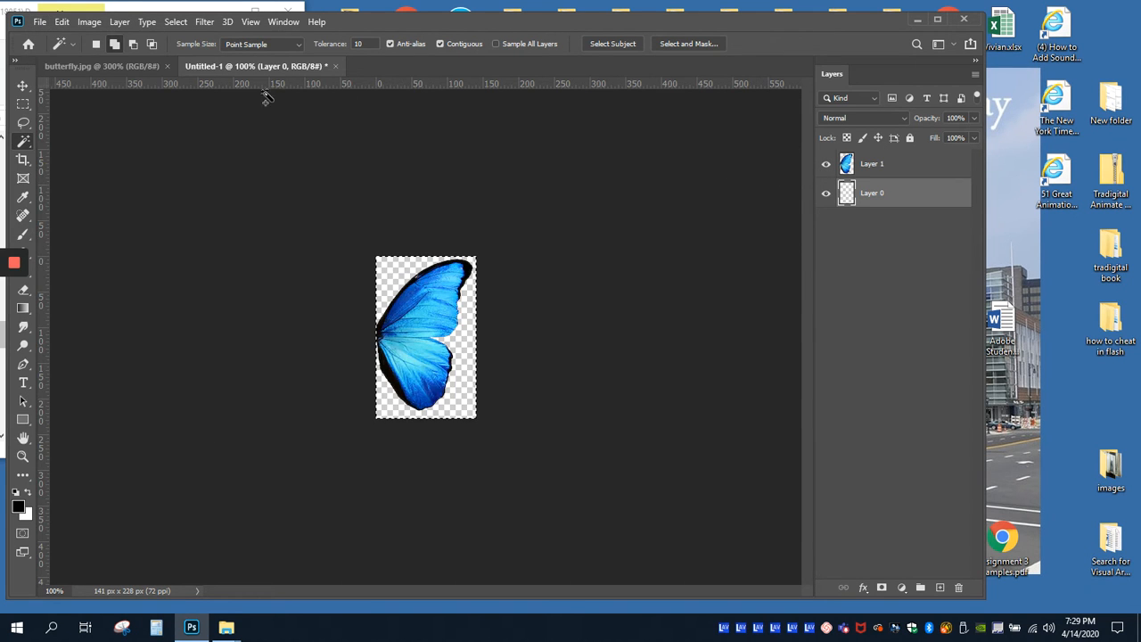
Step: Save the wing as a PNG named Rwing.png in the Butterfly Symbol Practice folder, using large file size with interlacing
left_click(37, 23)
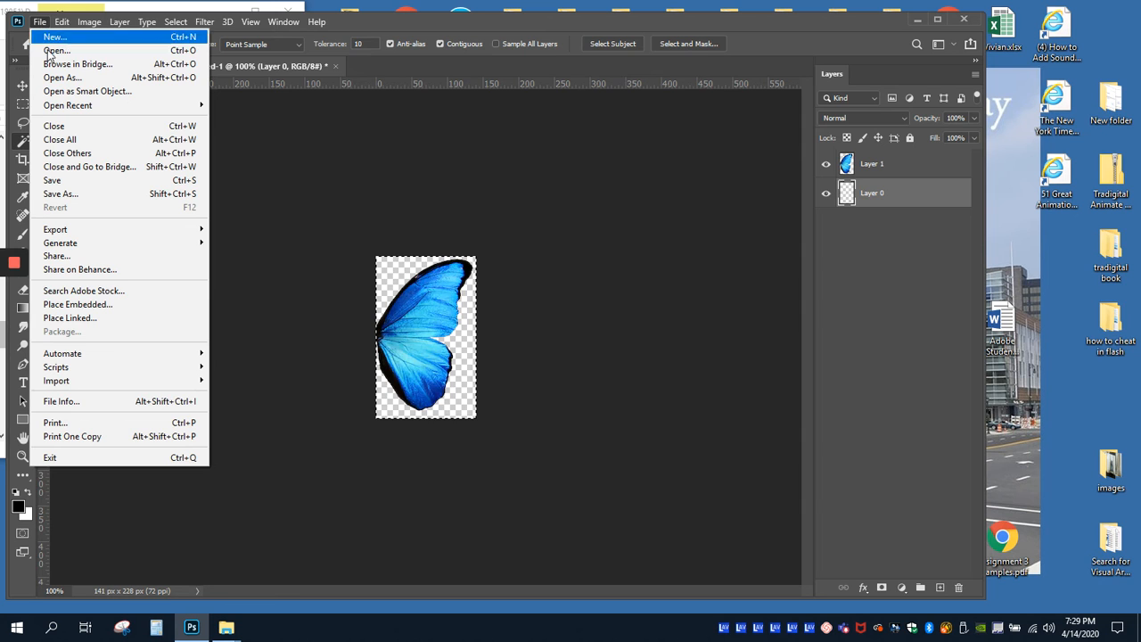
left_click(65, 195)
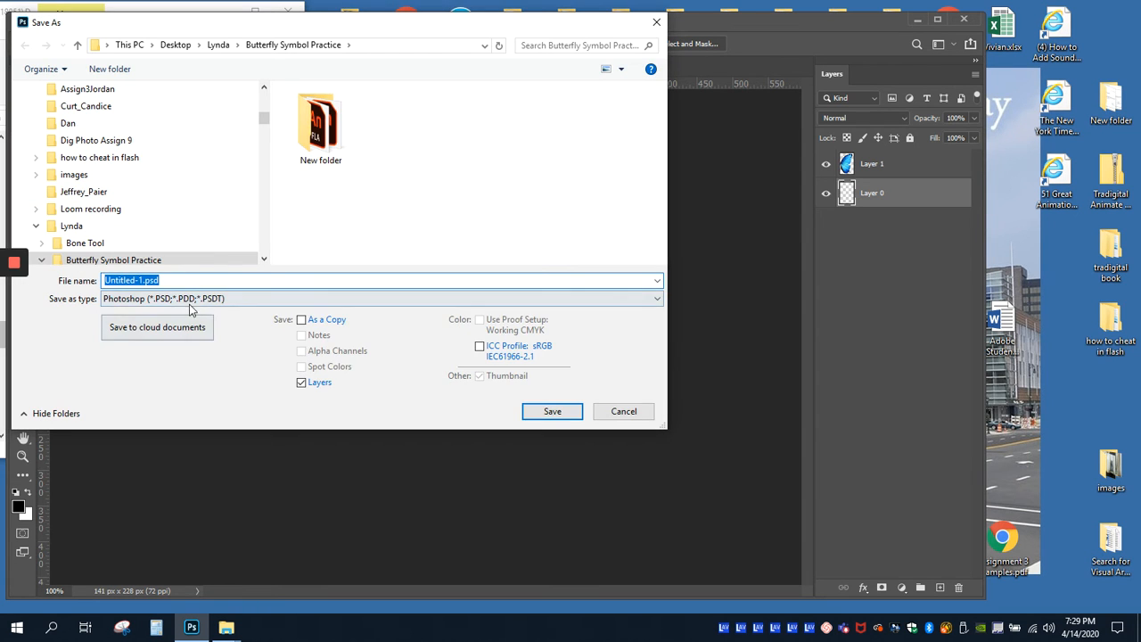
left_click(187, 299)
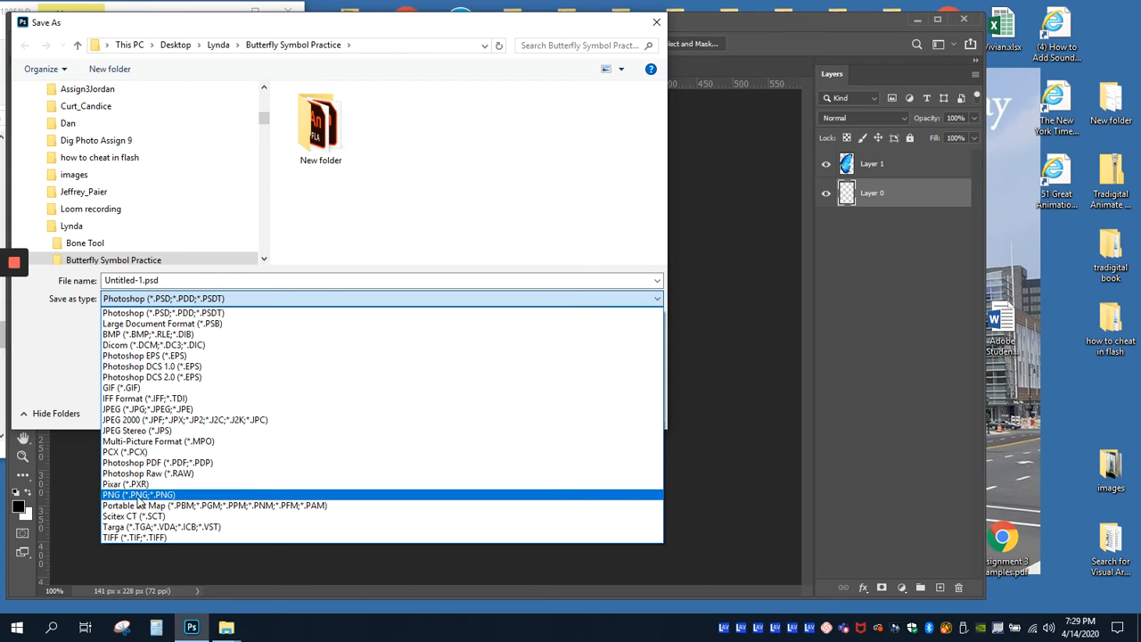
left_click(136, 496)
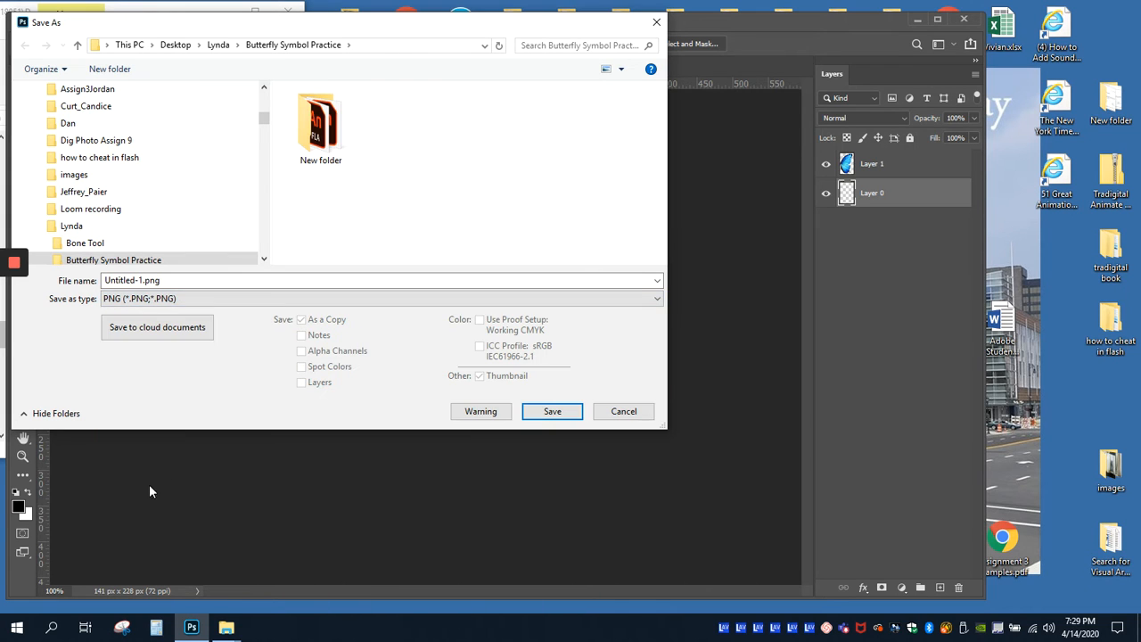
double_click(134, 280)
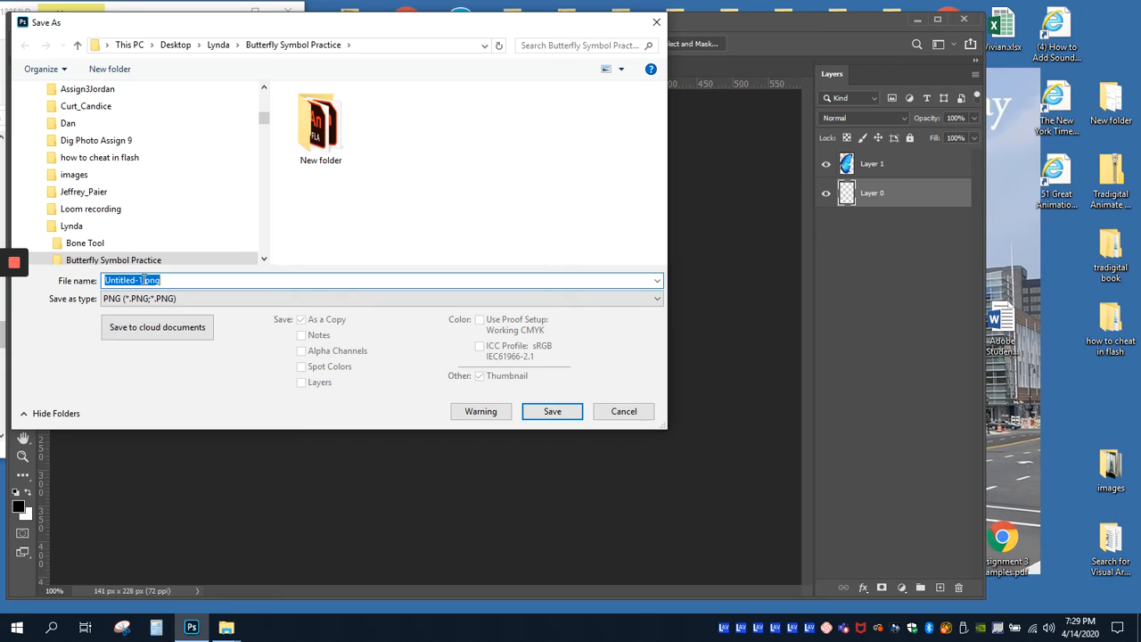
left_click_drag(142, 280, 103, 285)
type("Rwing")
left_click(553, 411)
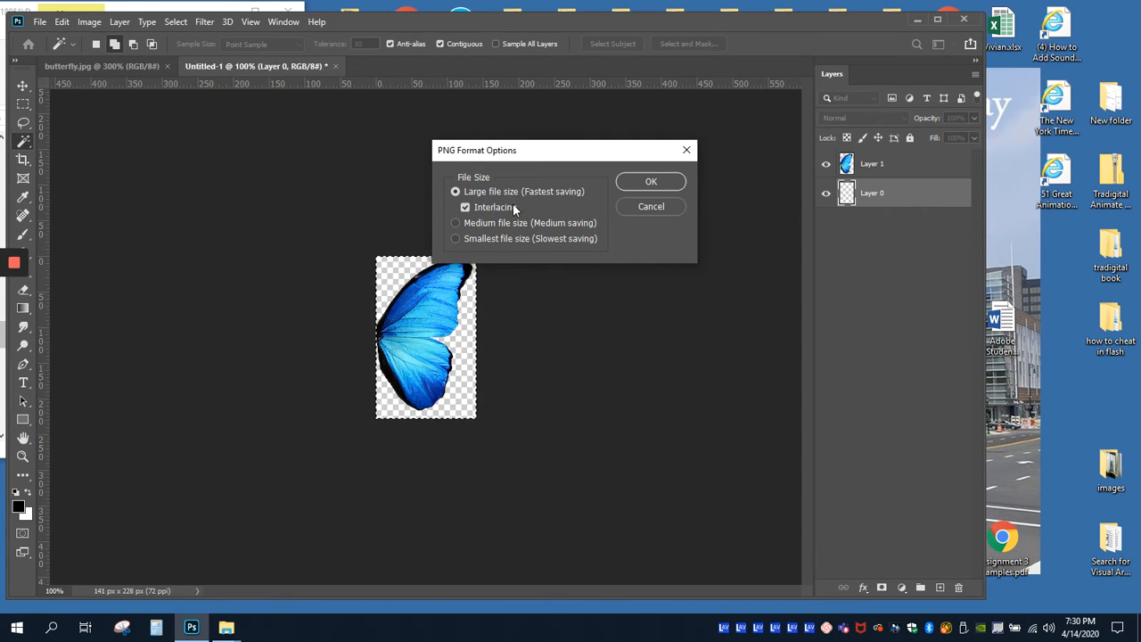
left_click(649, 183)
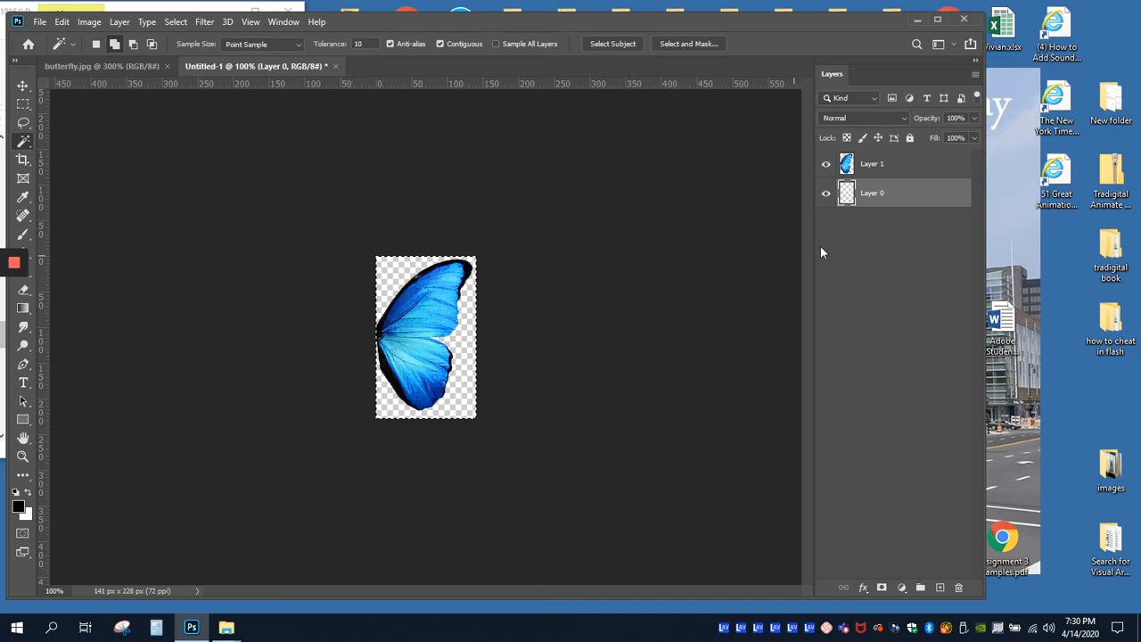
Step: Flatten the wing image's layers and undo the flattening
left_click(976, 74)
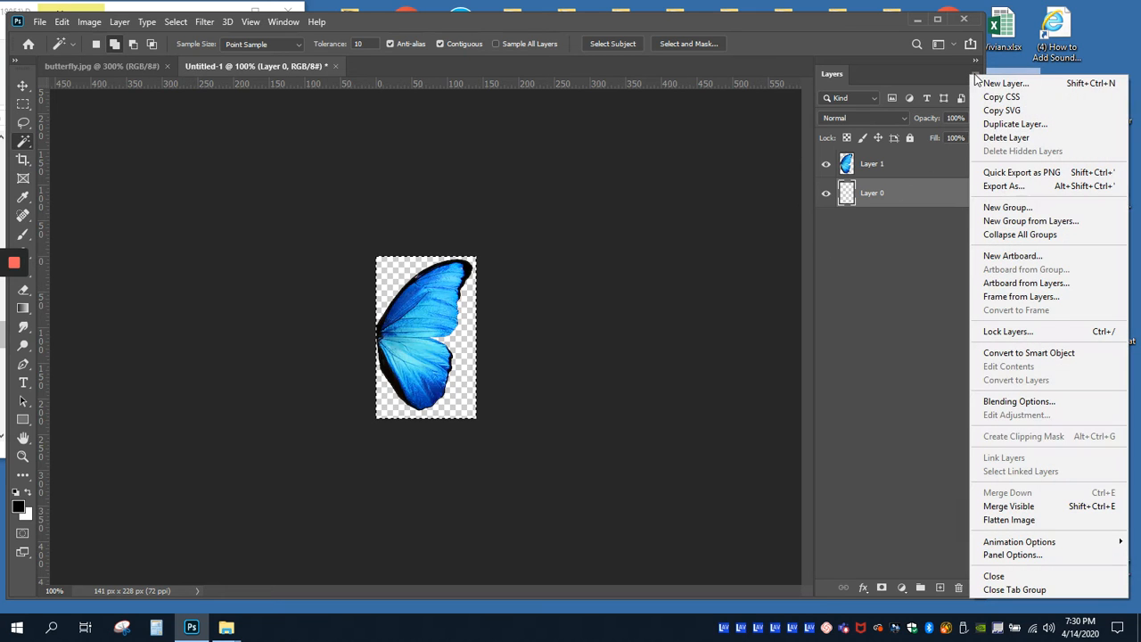
left_click(1019, 519)
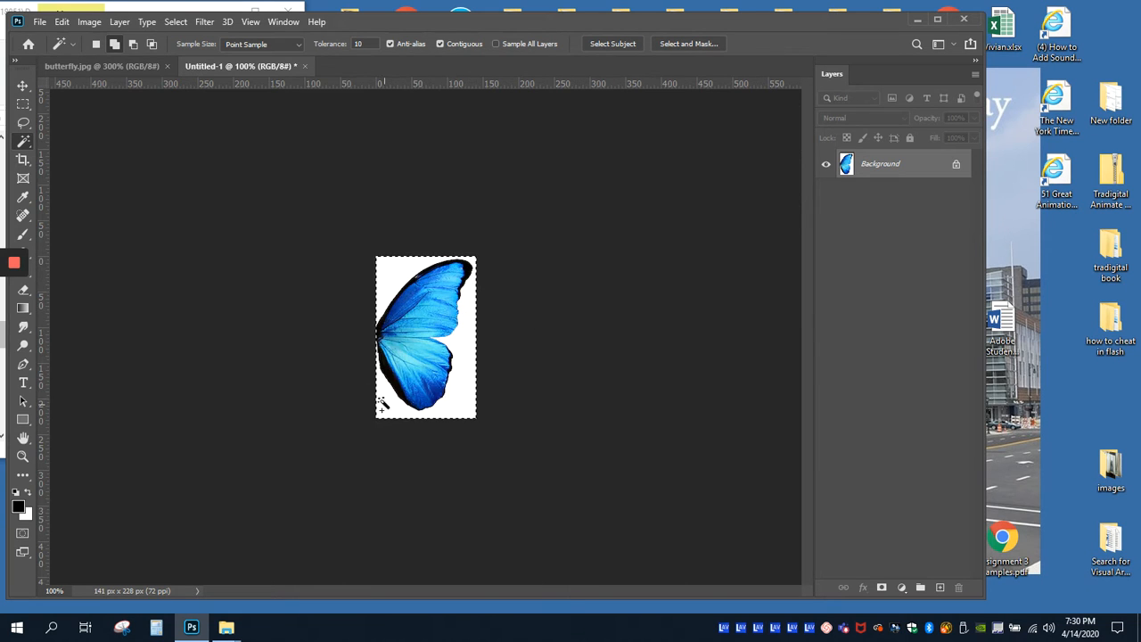
left_click(61, 22)
left_click(71, 38)
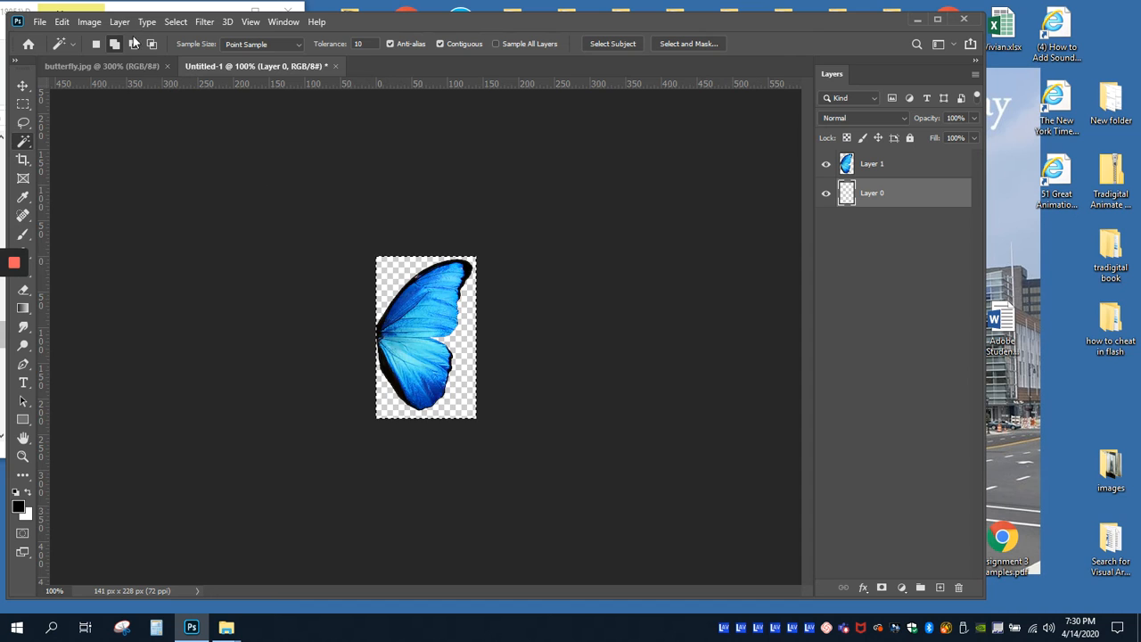
Step: Save the transparent wing again as Rwing.png in PNG format, replacing the existing file in the Butterfly Symbol Practice folder
left_click_drag(364, 27, 693, 23)
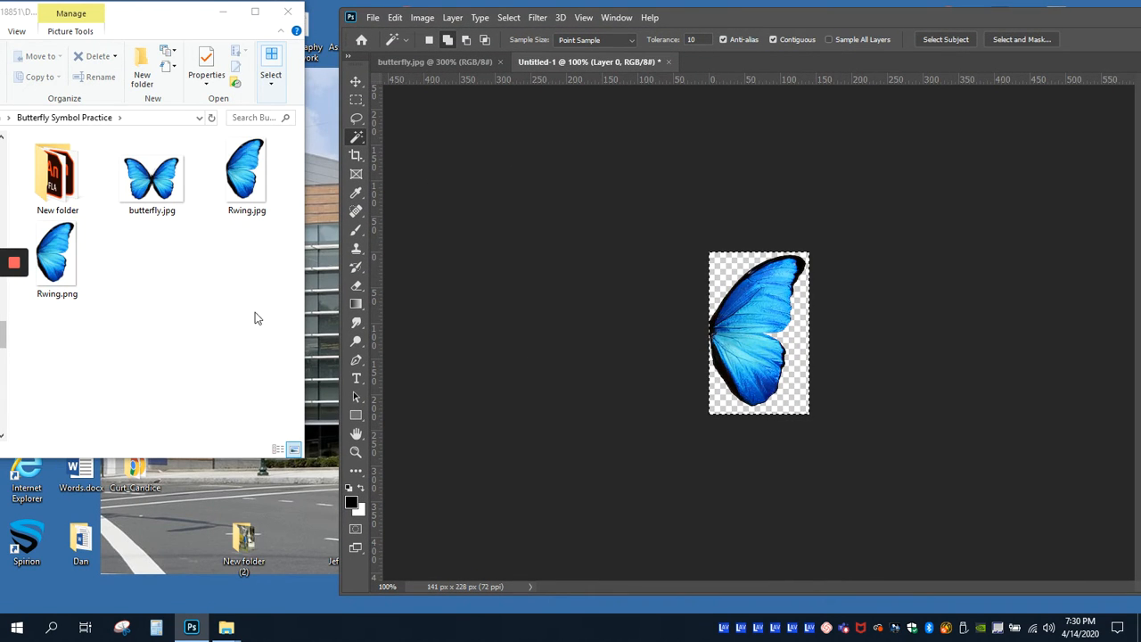
left_click(373, 17)
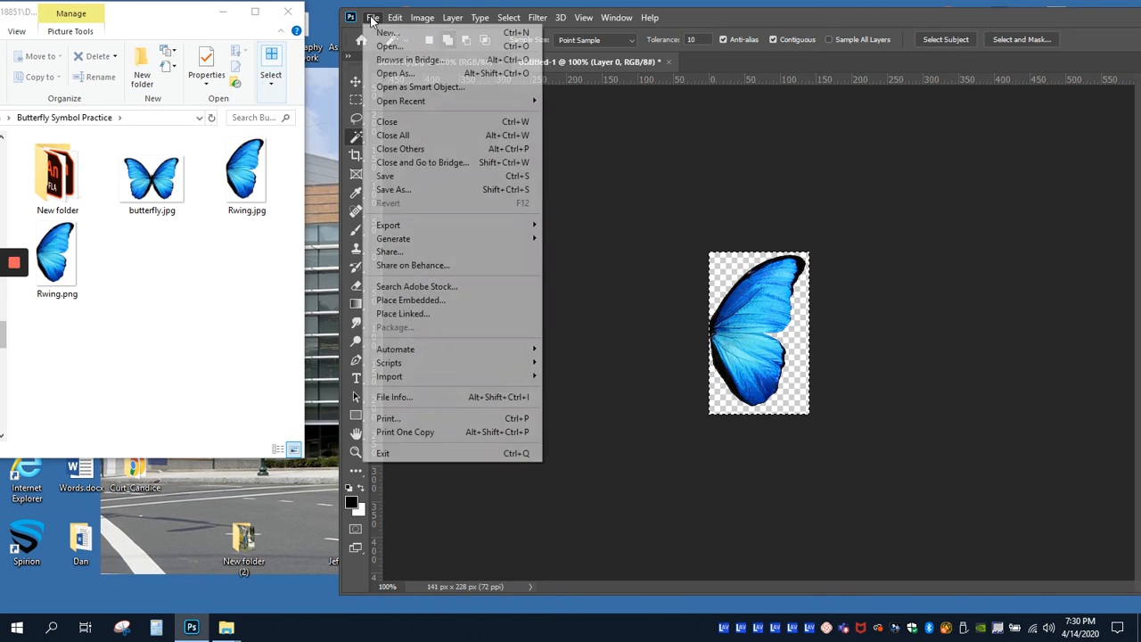
left_click(413, 190)
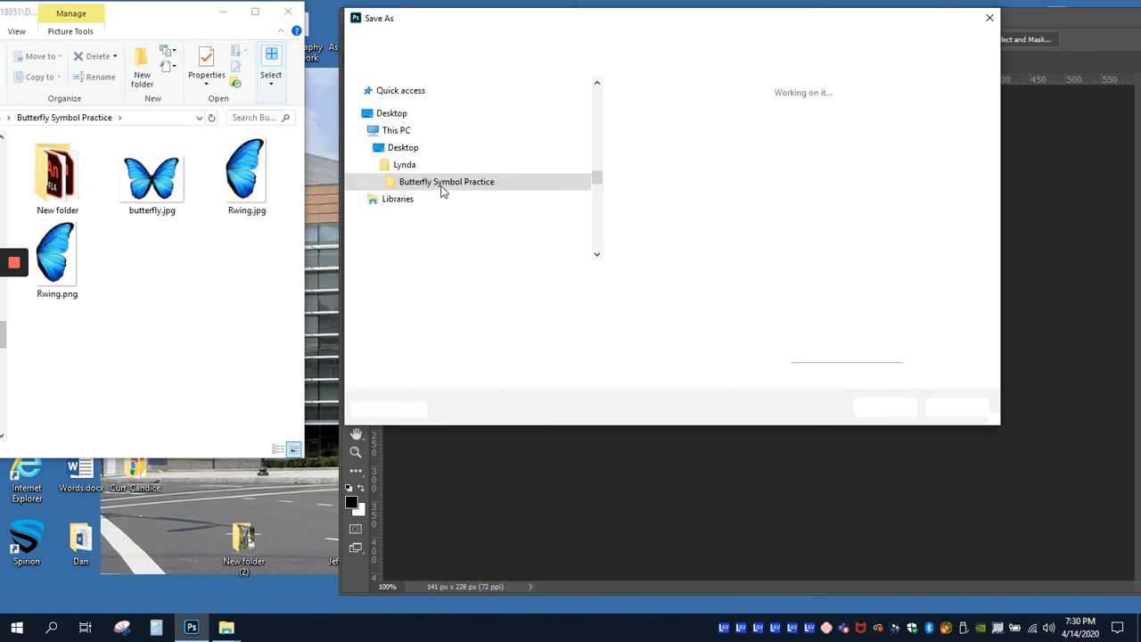
left_click(470, 276)
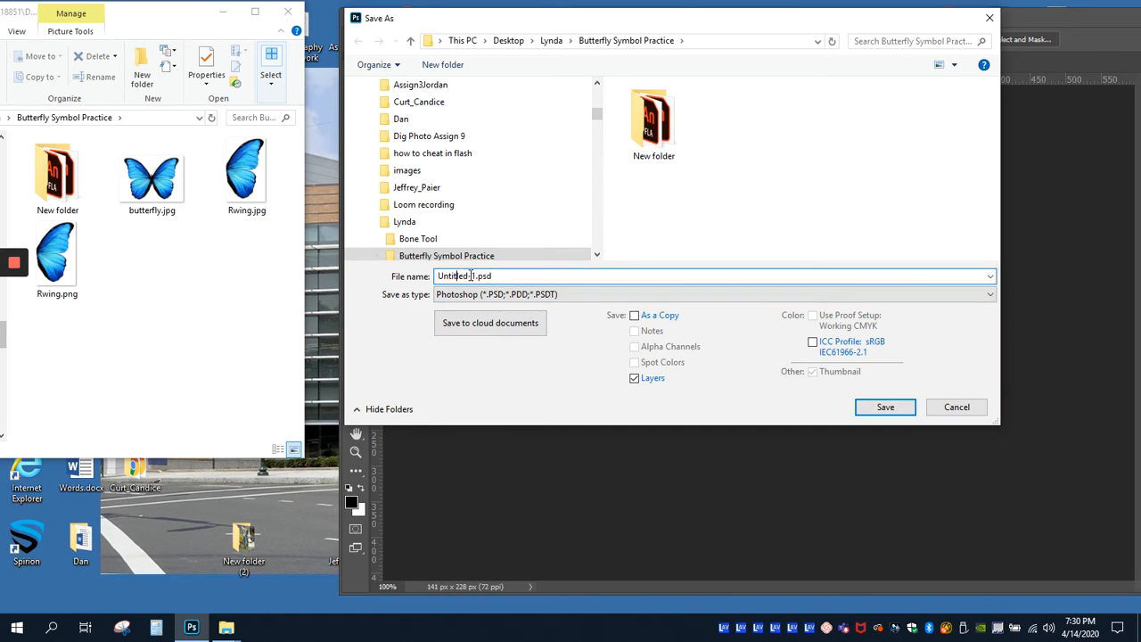
left_click_drag(475, 275, 413, 276)
type("Rwing")
left_click(472, 294)
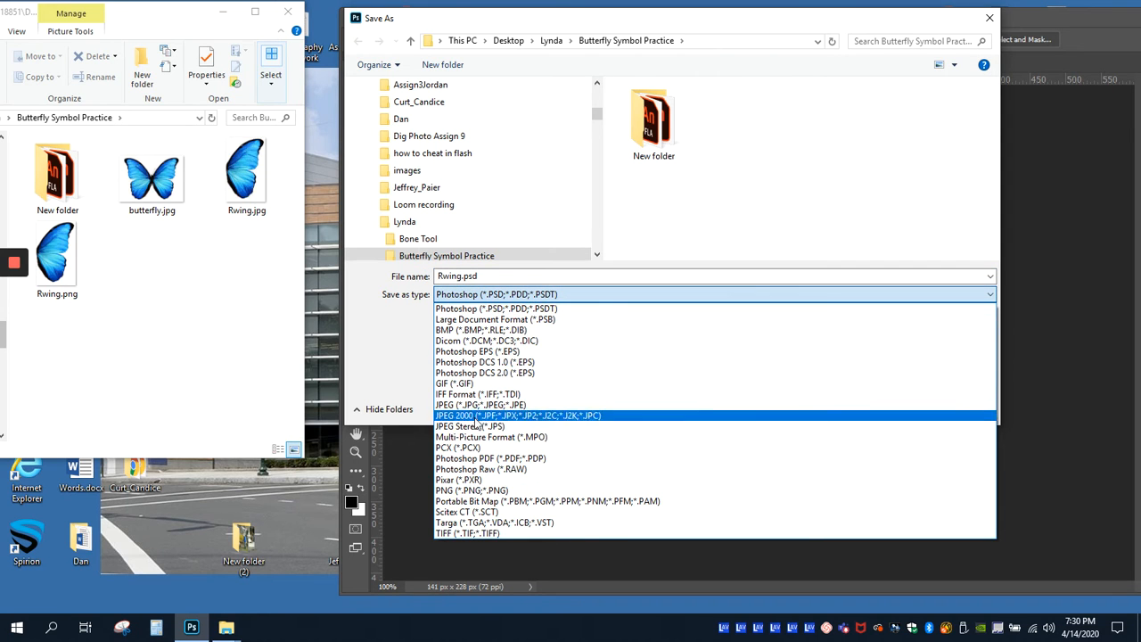
left_click(470, 491)
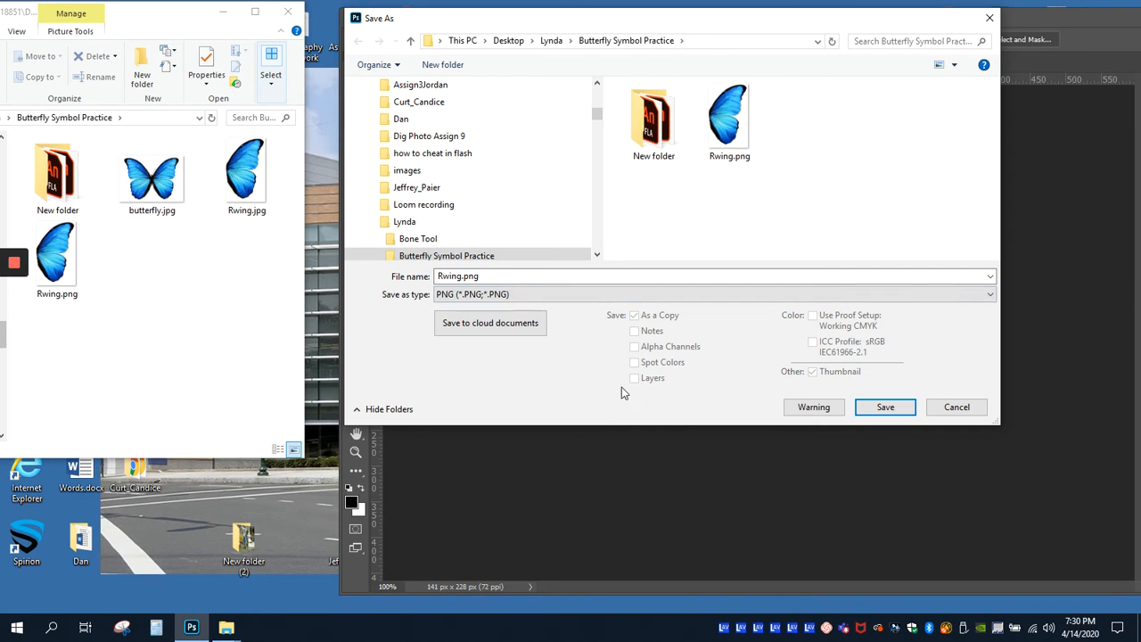
left_click(886, 408)
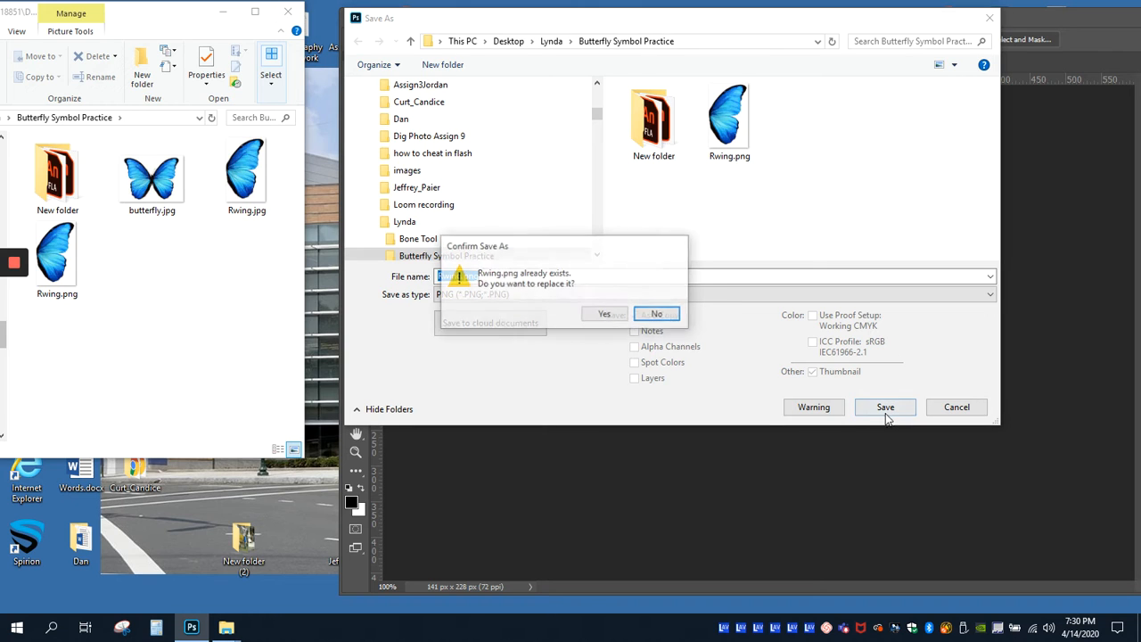
left_click(589, 317)
left_click(651, 182)
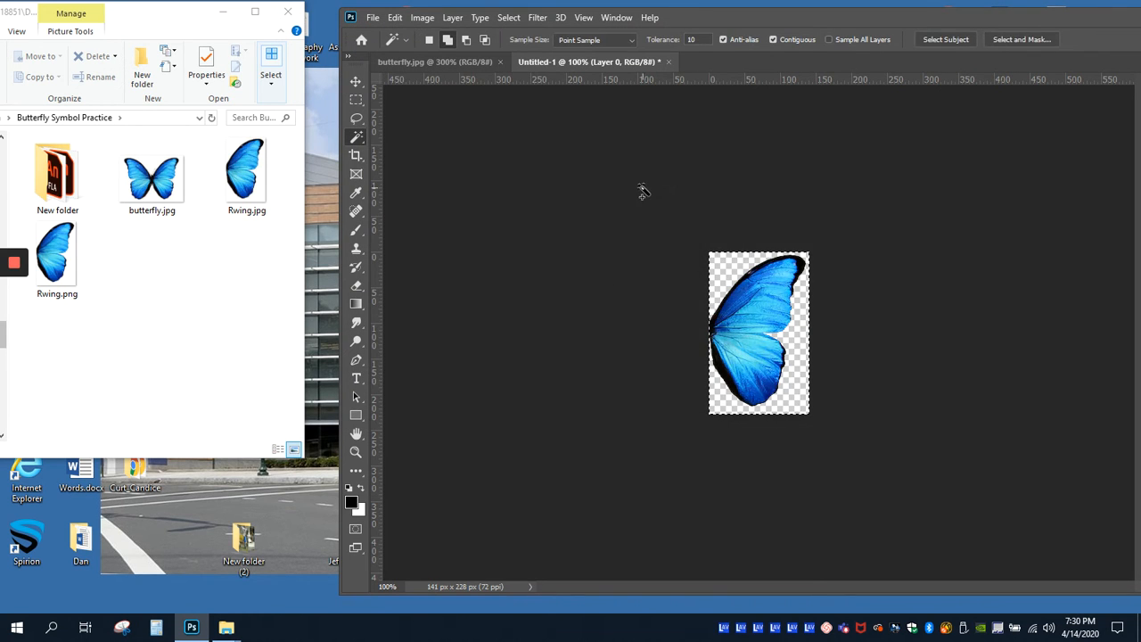
Step: Switch to the butterfly.jpg document and deselect the right wing
left_click_drag(749, 23, 720, 14)
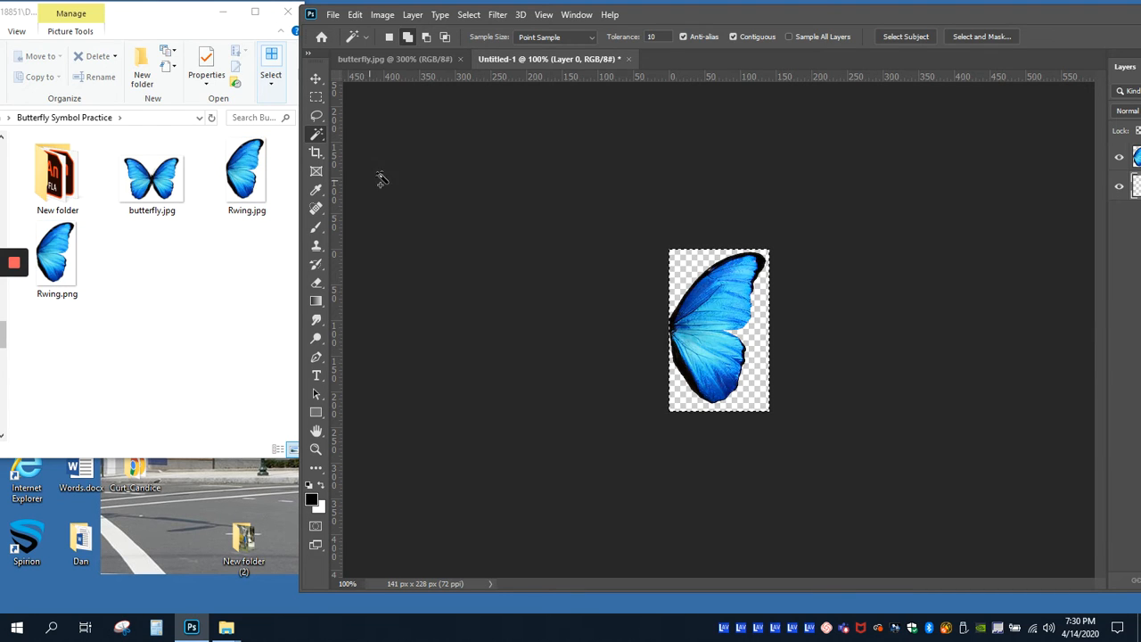
left_click_drag(658, 20, 549, 24)
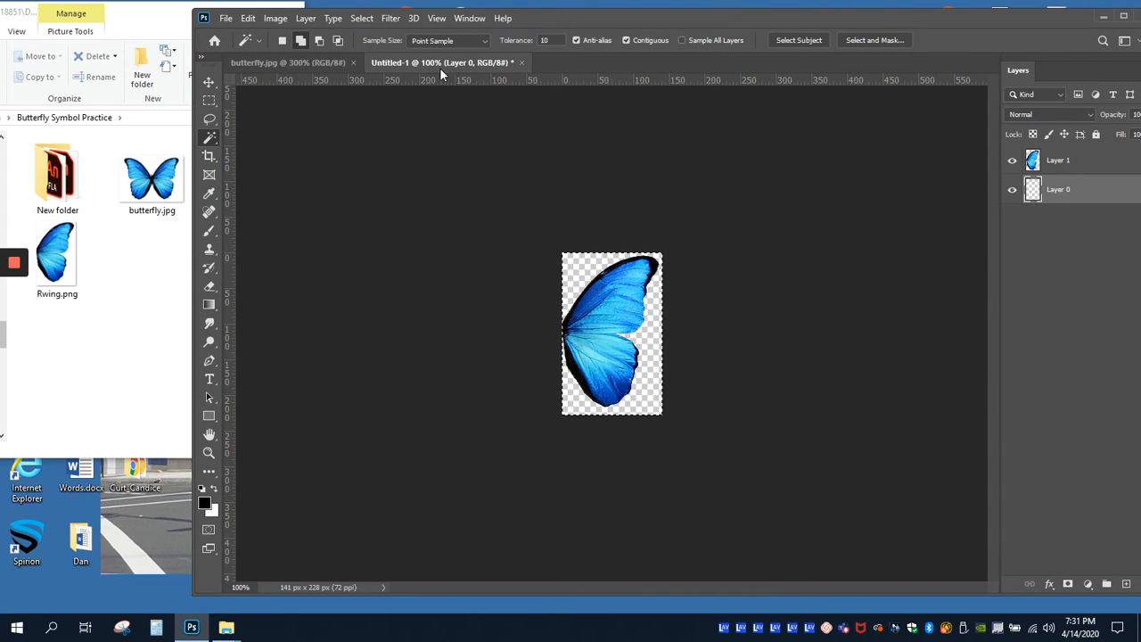
left_click(293, 64)
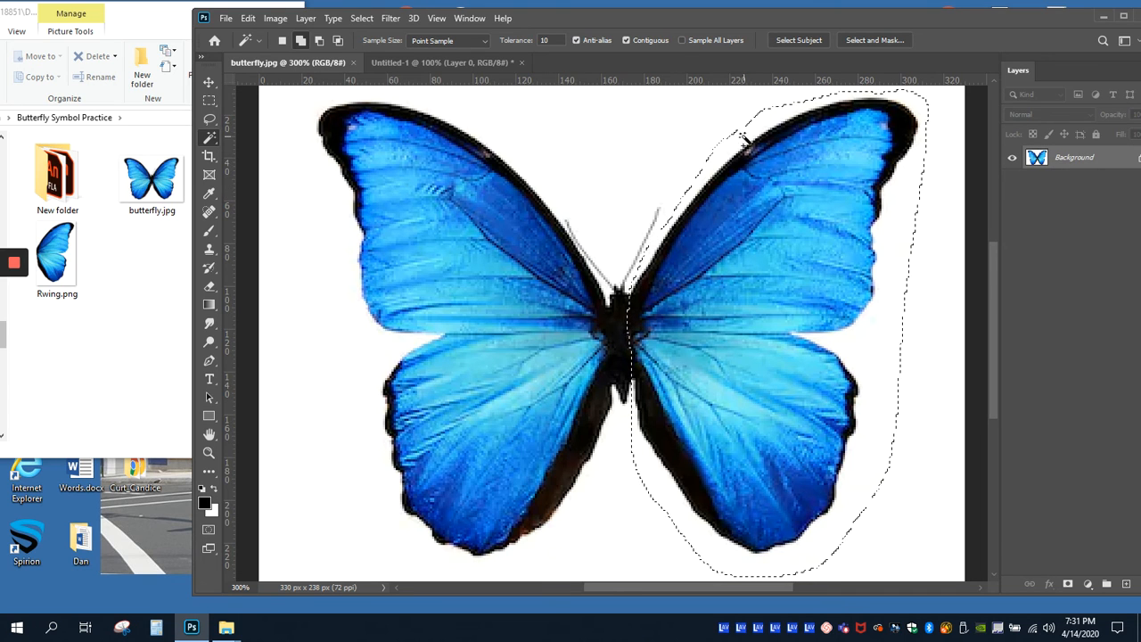
left_click(362, 18)
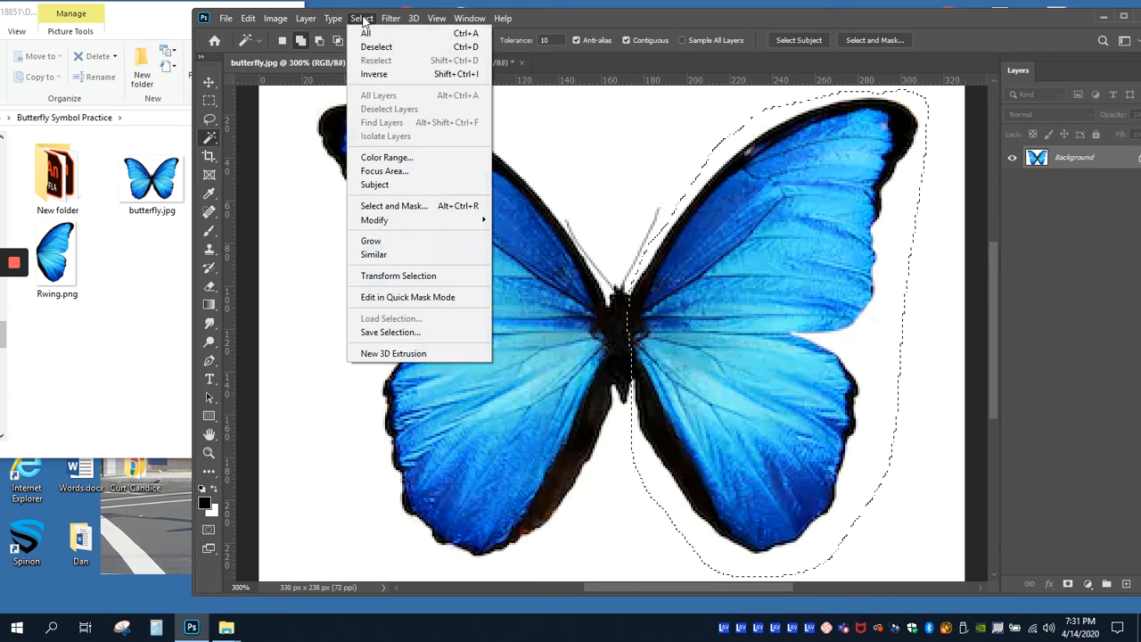
left_click(374, 45)
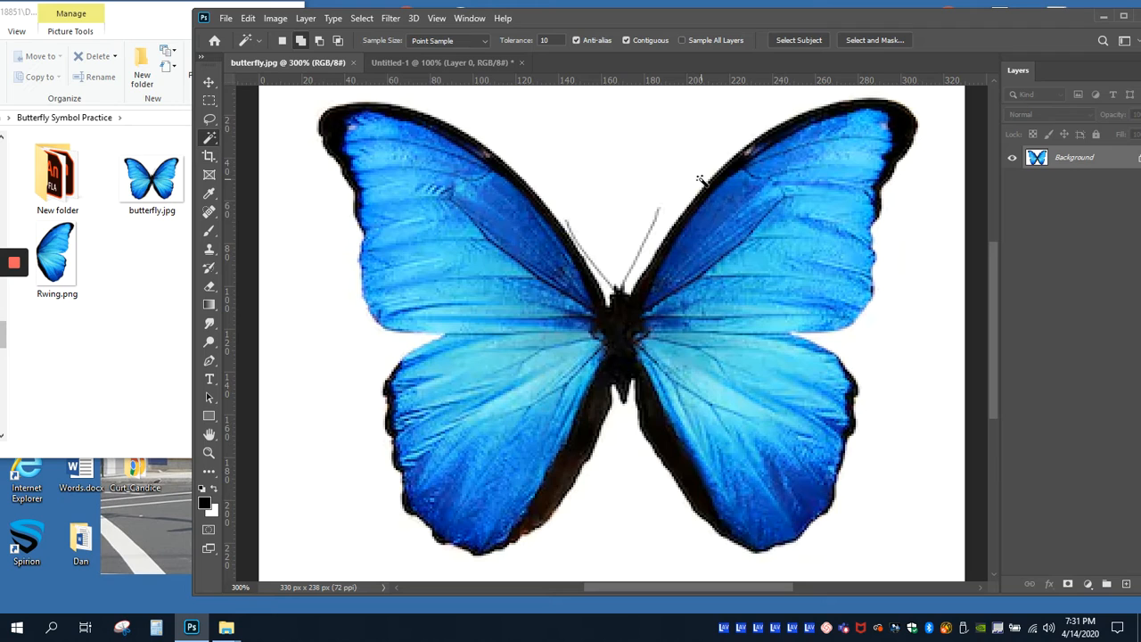
Step: Select the butterfly's body and both antennae with the Lasso tool and copy the selection
left_click(209, 119)
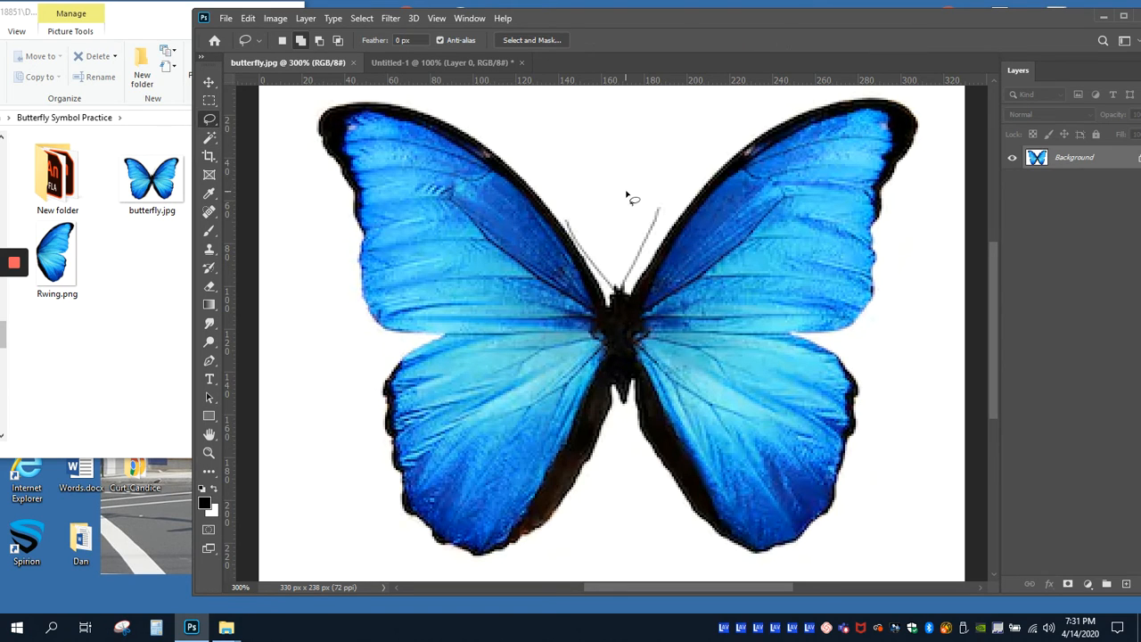
mouse_move(653, 200)
left_mouse_down()
mouse_move(568, 208)
mouse_move(578, 248)
left_mouse_up()
mouse_move(609, 296)
left_mouse_down()
mouse_move(631, 399)
mouse_move(639, 267)
mouse_move(674, 219)
mouse_move(668, 204)
left_mouse_up()
left_click(247, 18)
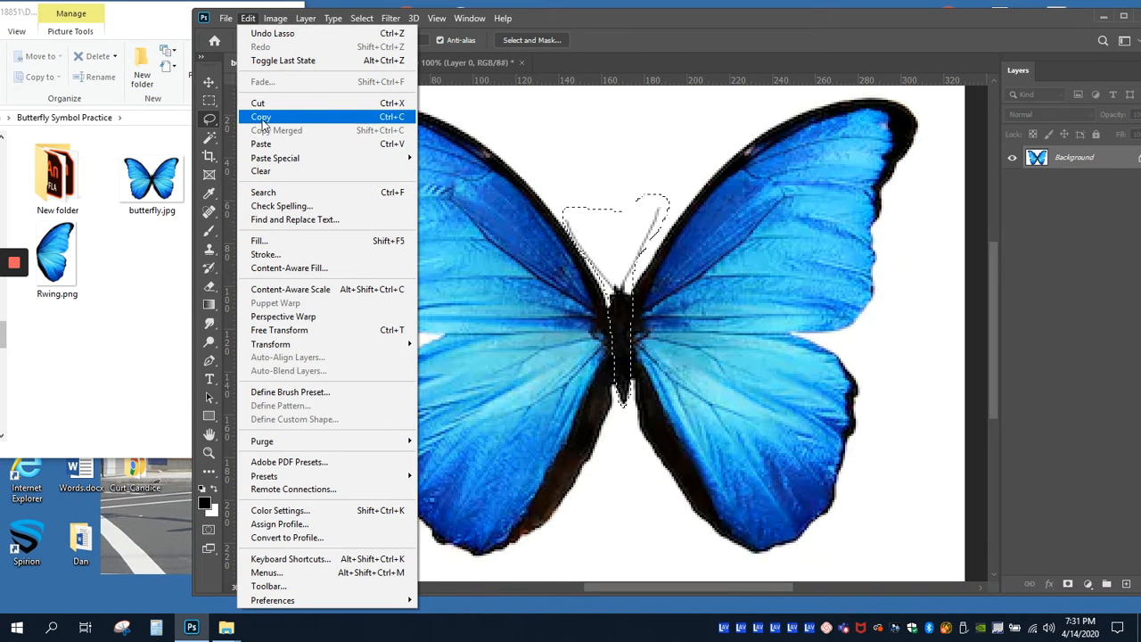
left_click(261, 117)
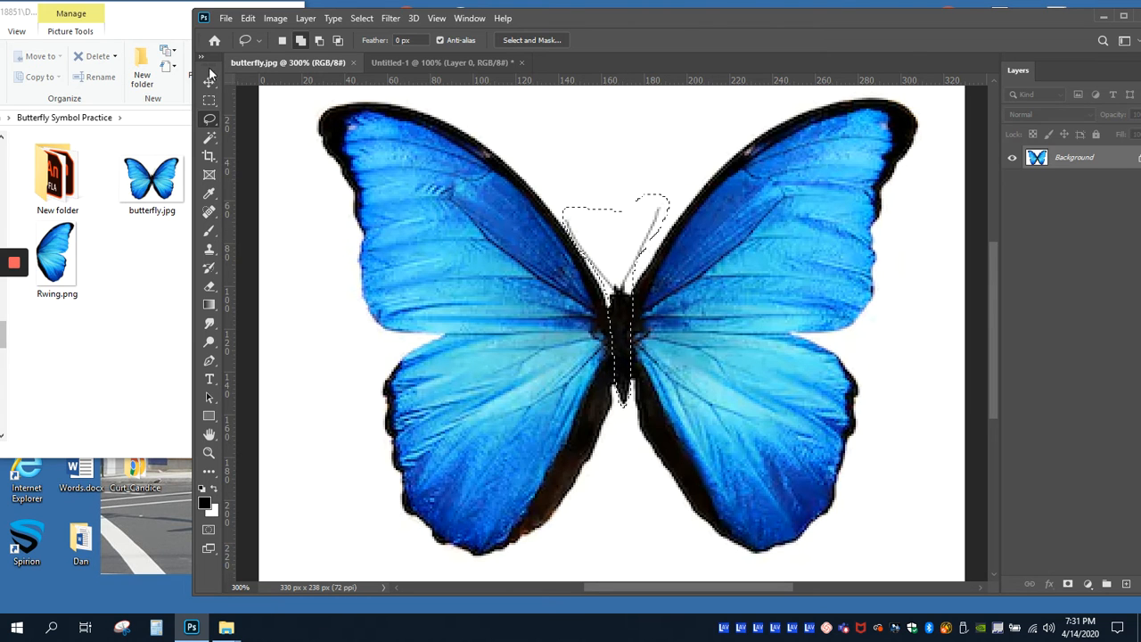
Step: Create a 51 x 100 px, 72 ppi RGB document with a white background and paste the copied body into it
left_click(226, 19)
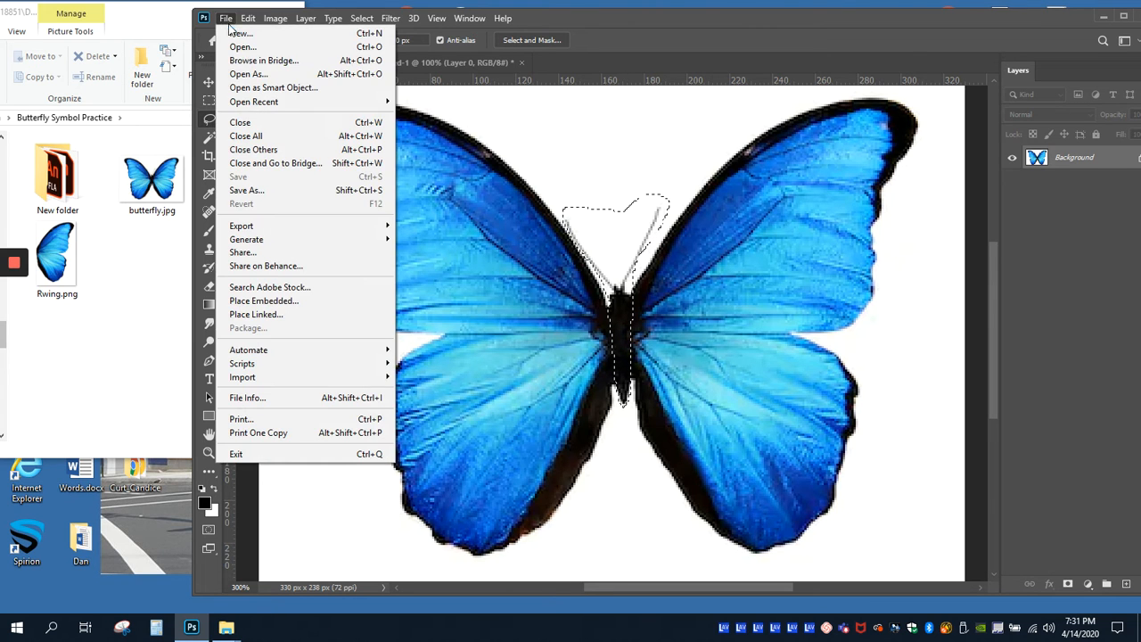
left_click(233, 33)
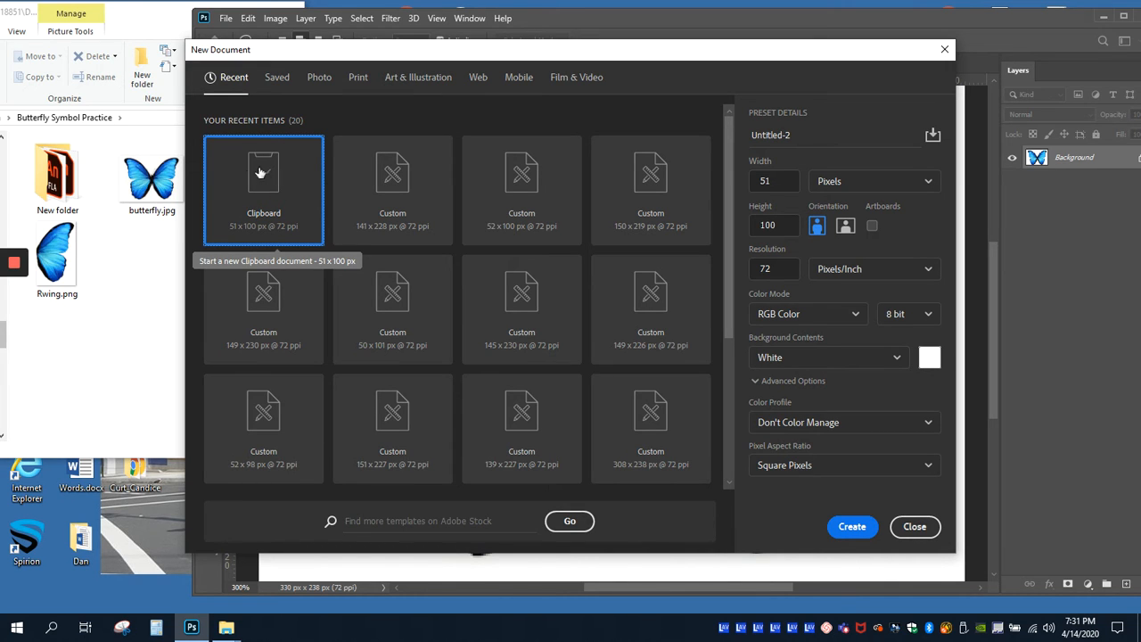
left_click(851, 527)
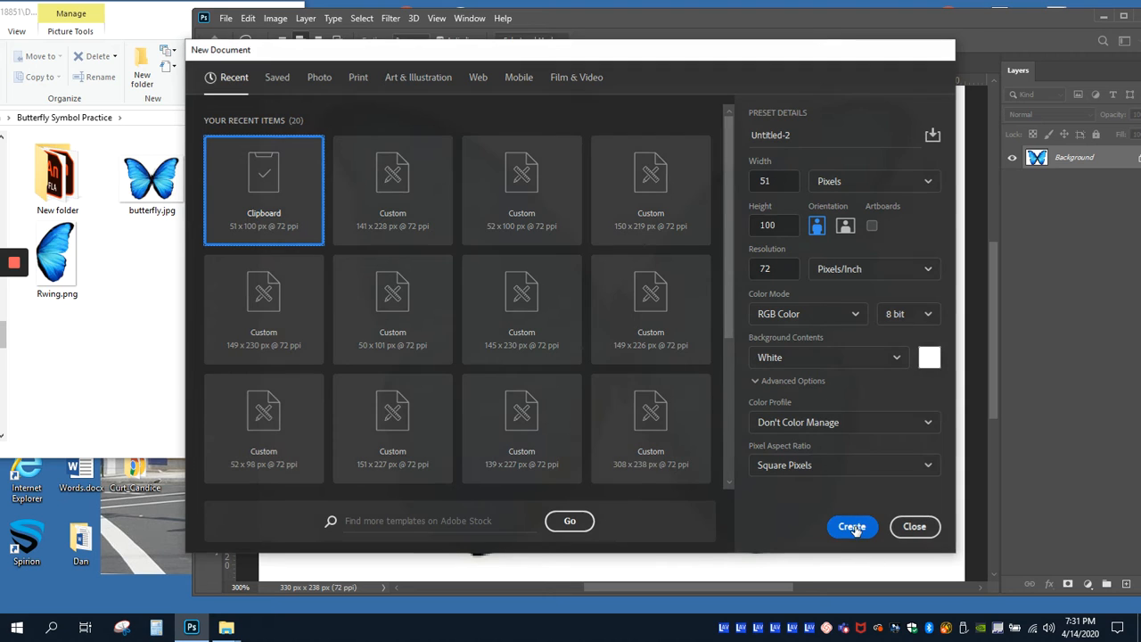
left_click(247, 19)
left_click(261, 143)
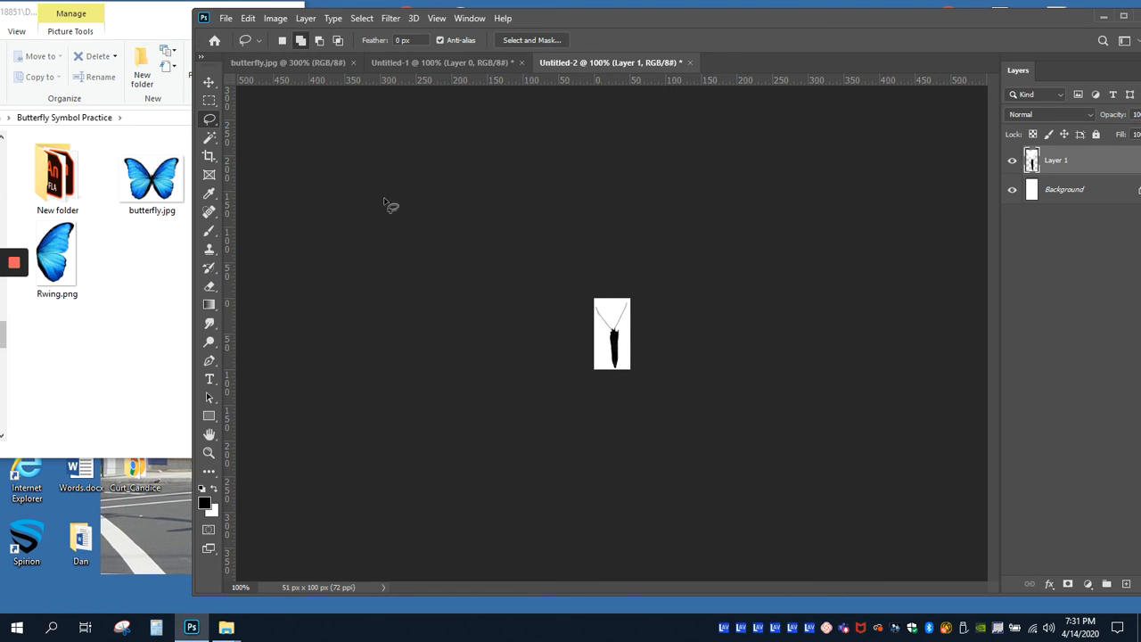
Step: Unlock the Background layer of the body document and delete all of its white fill
left_click(225, 19)
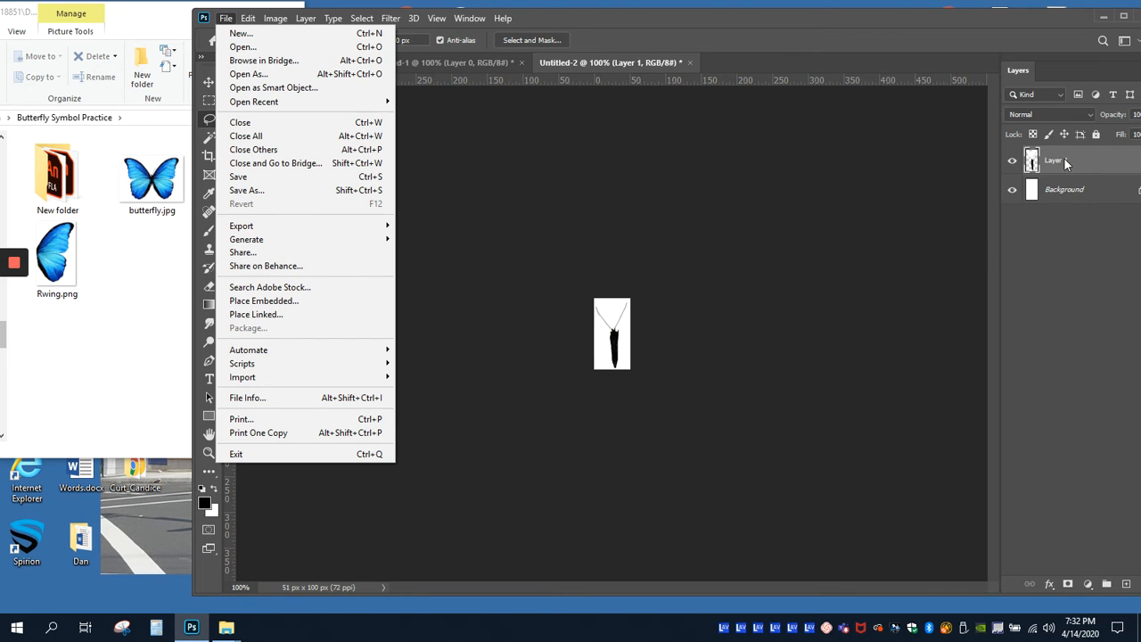
left_click_drag(933, 21, 800, 18)
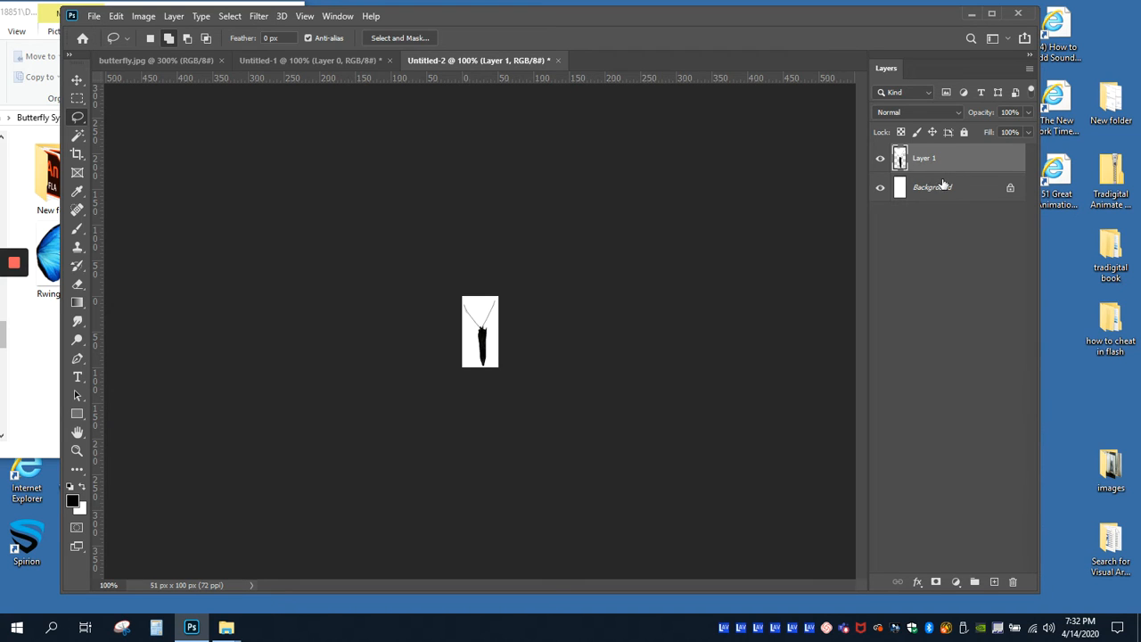
left_click(1011, 190)
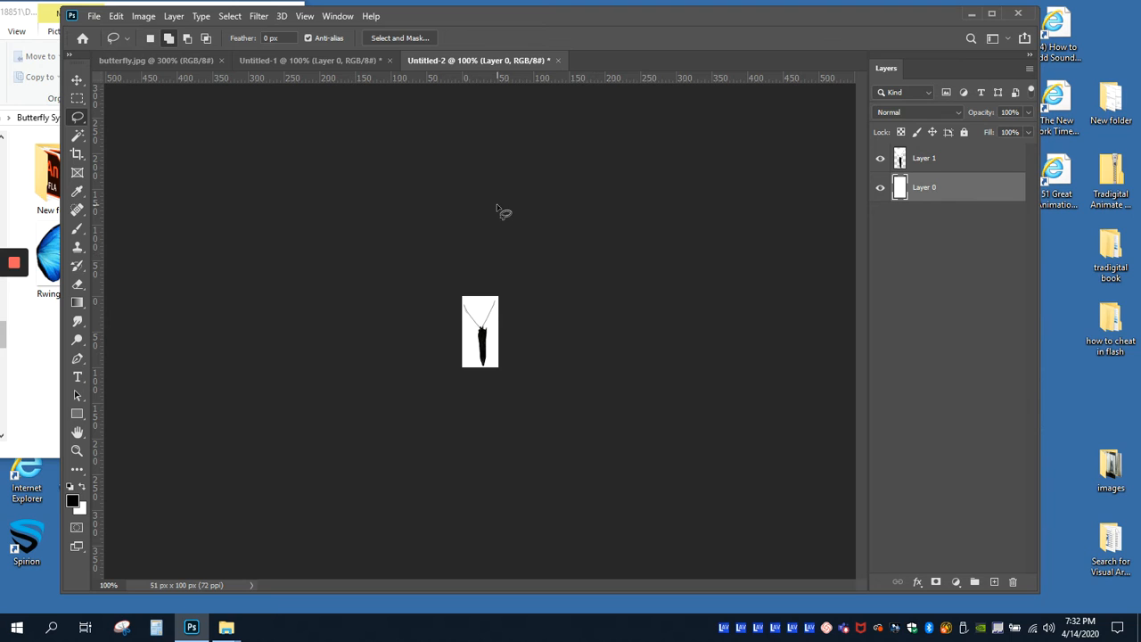
left_click(225, 19)
left_click(236, 30)
key("Delete")
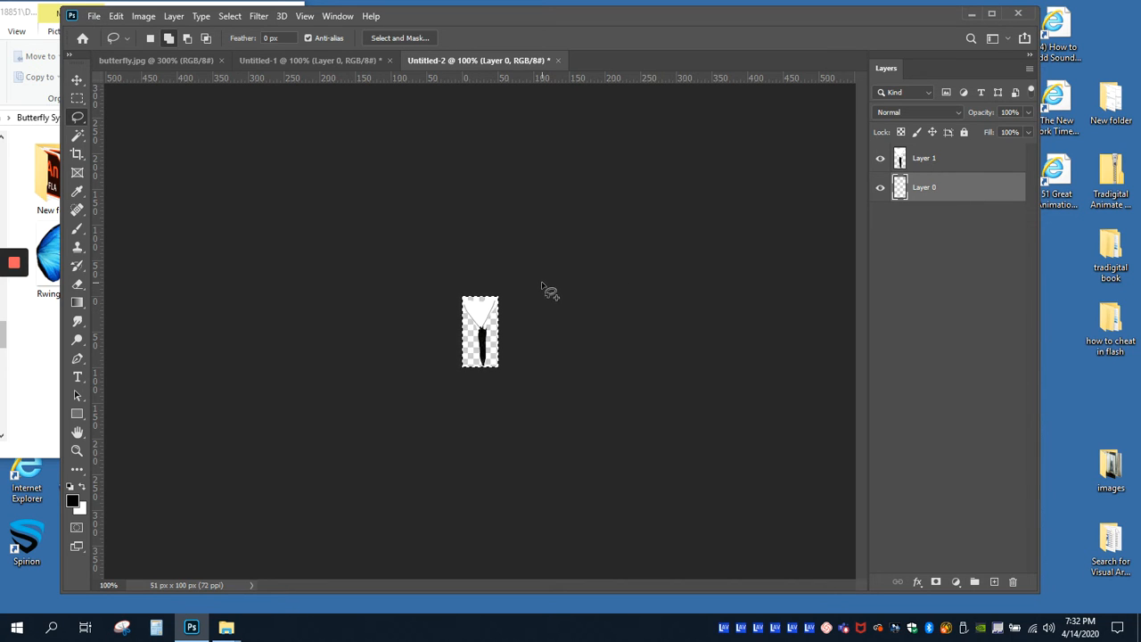
key("ctrl+plus")
key("ctrl+plus")
key("ctrl+plus")
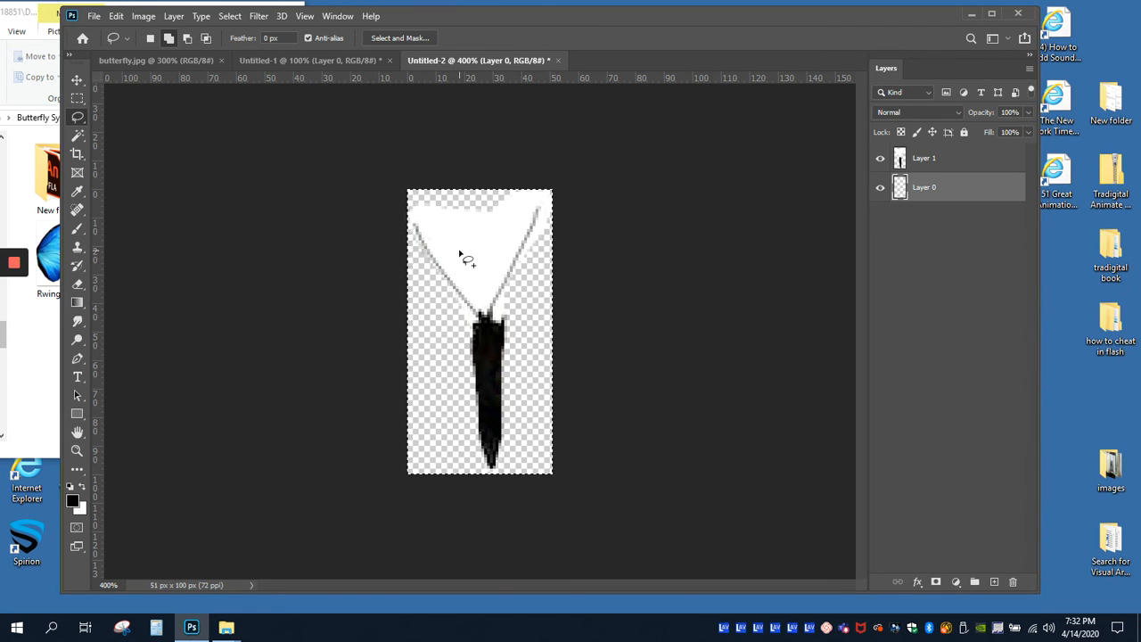
Step: Make Layer 1 of the body document active, switch to the Magic Wand tool and clear the full-canvas selection
left_click(927, 160)
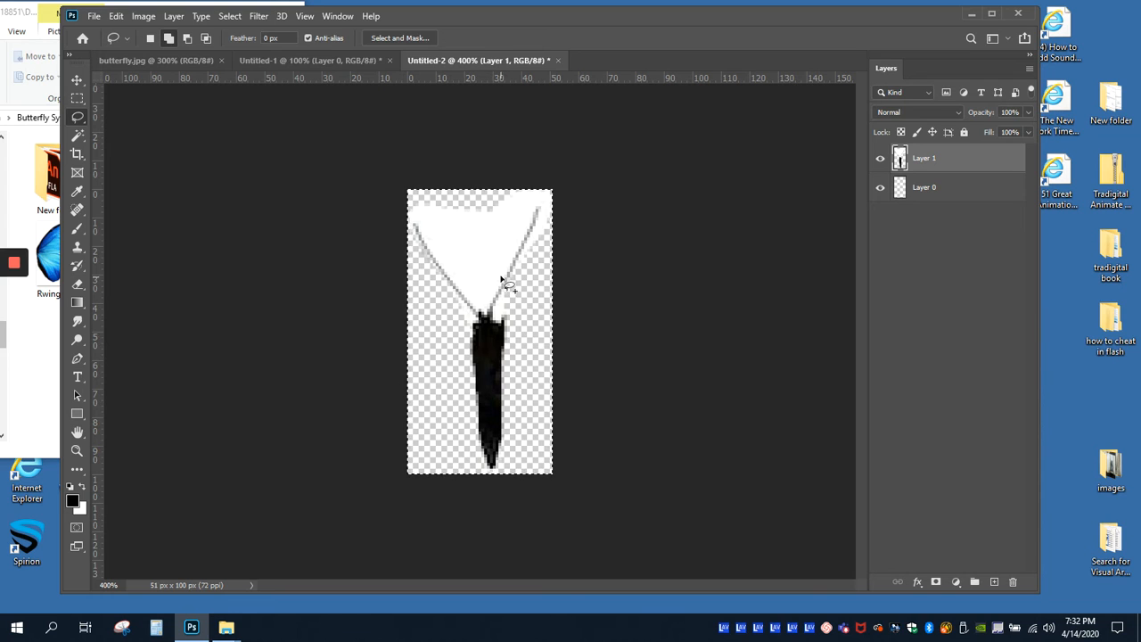
left_click(76, 137)
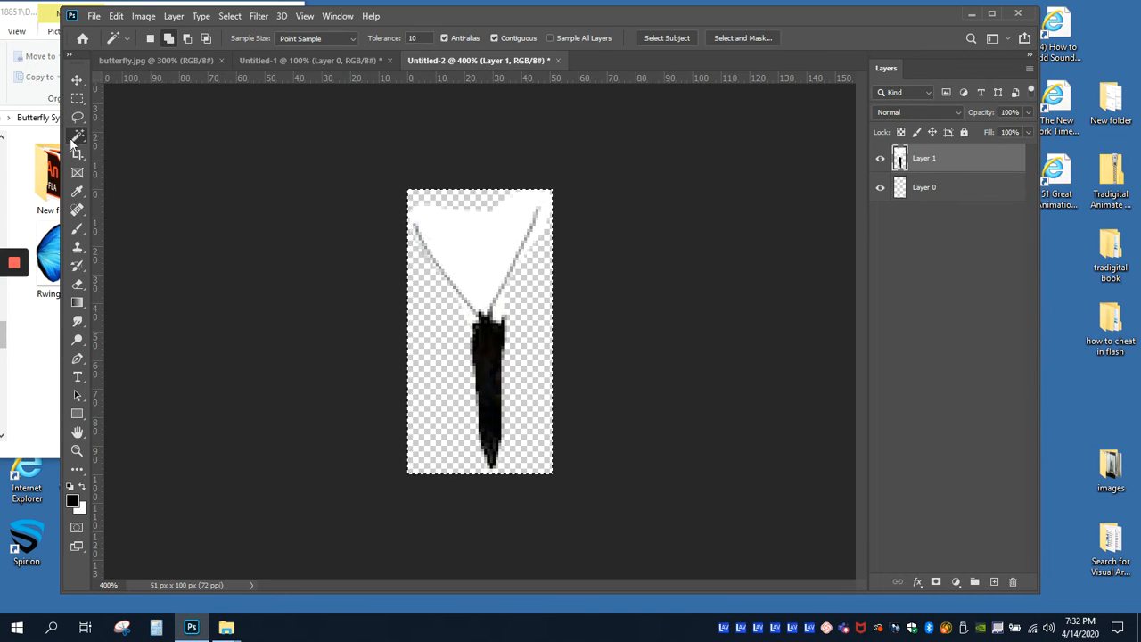
left_click(230, 16)
left_click(243, 44)
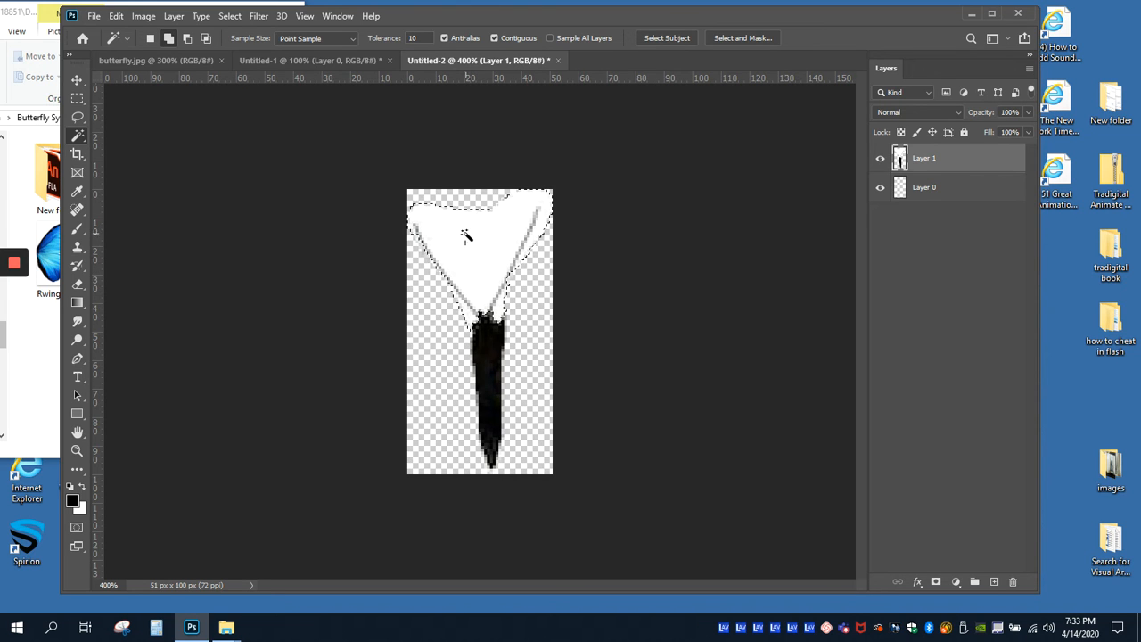
Step: Try to delete the white around the antennae using the Magic Wand in New Selection mode, and undo the clearing
left_click(169, 37)
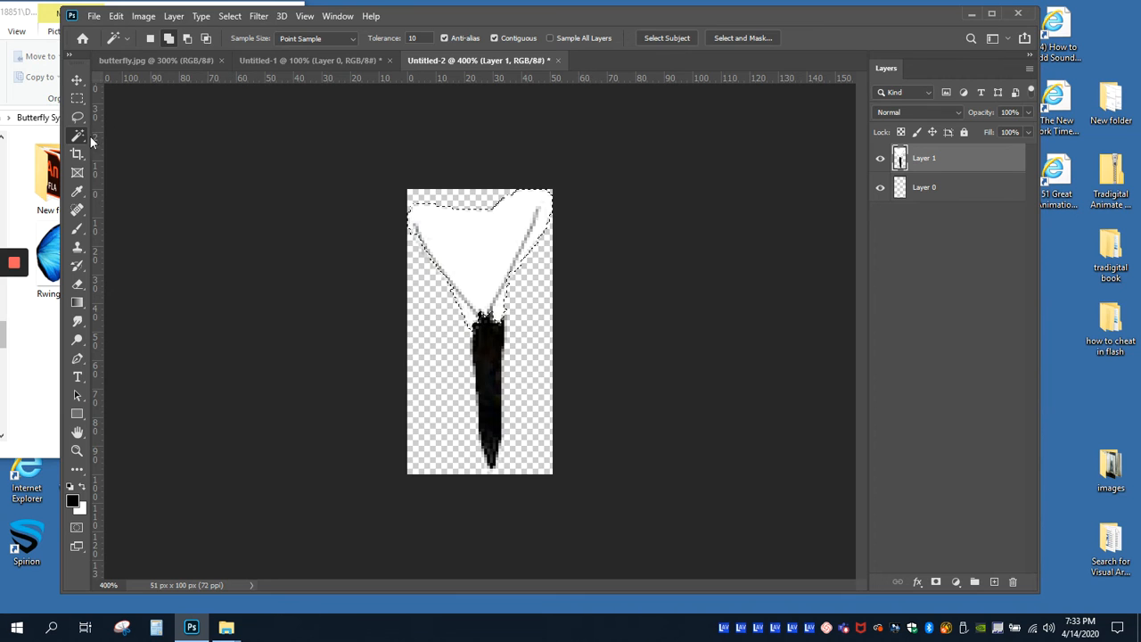
left_click(150, 39)
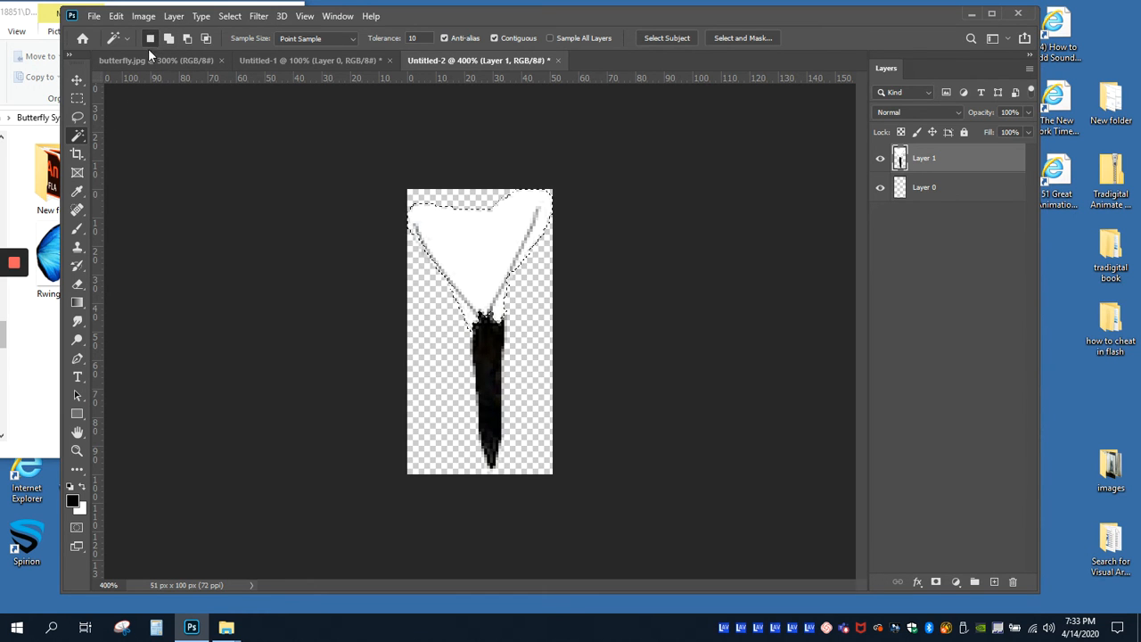
left_click(229, 16)
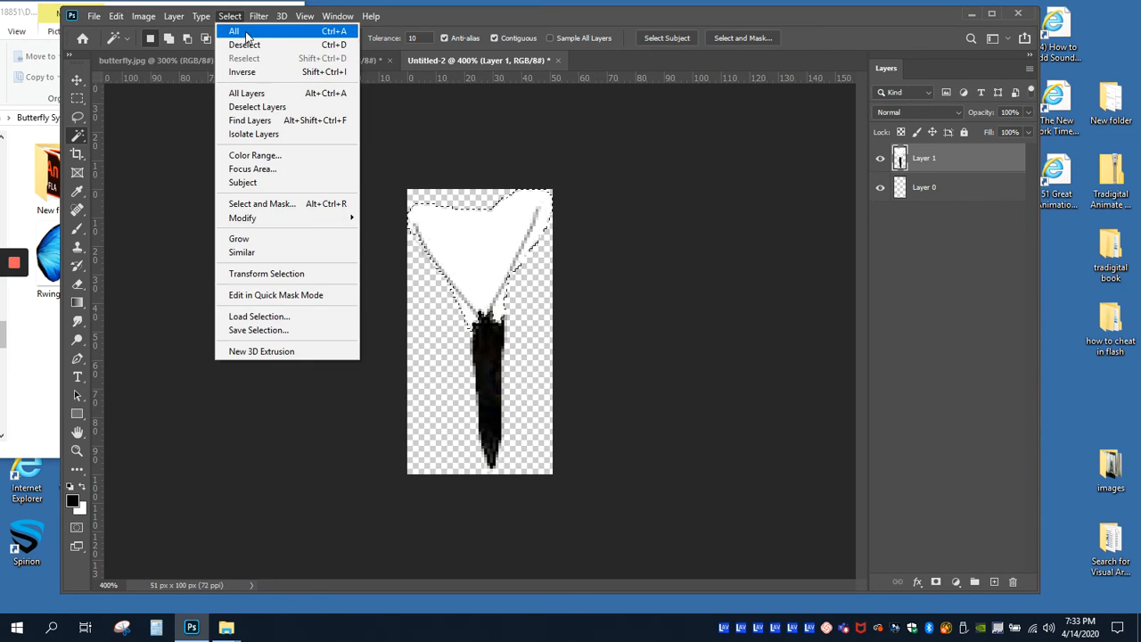
left_click(243, 47)
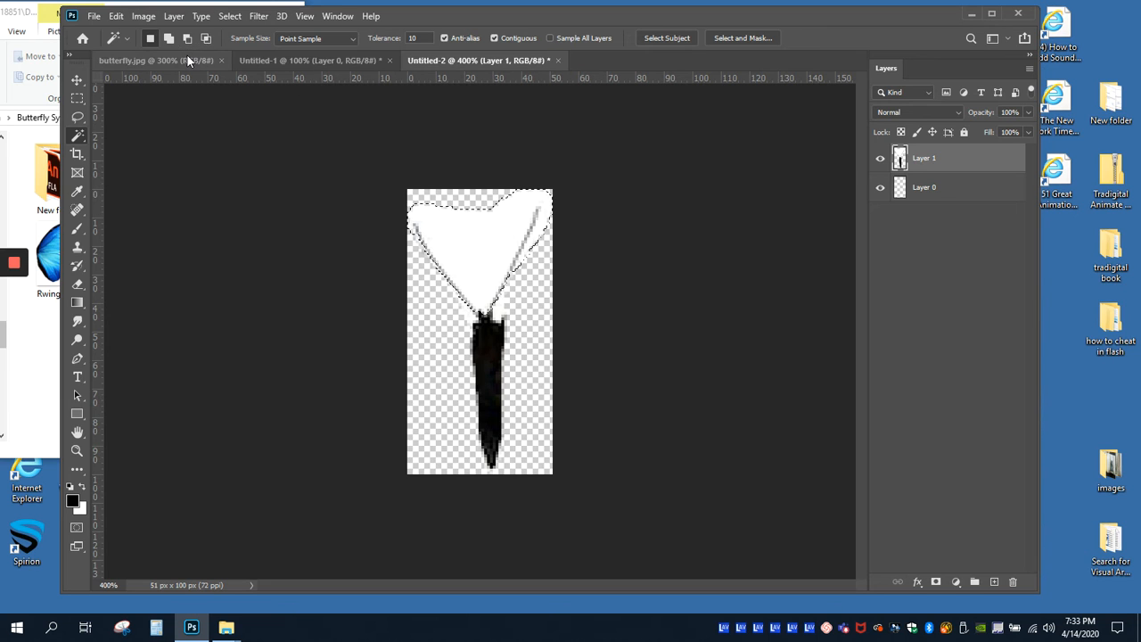
left_click(115, 17)
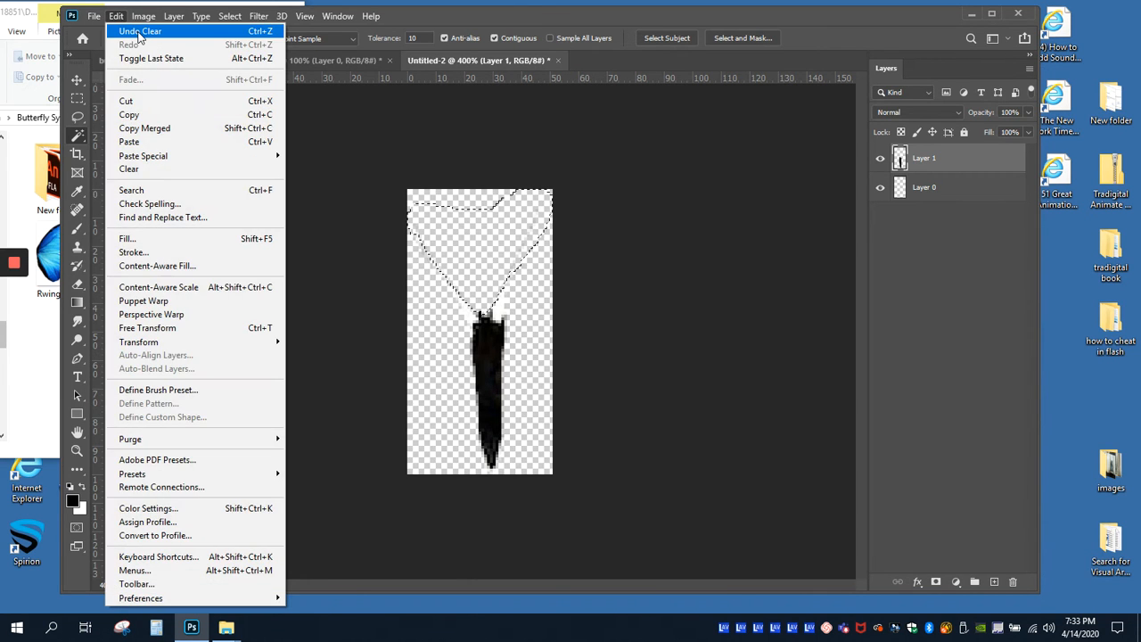
left_click(139, 33)
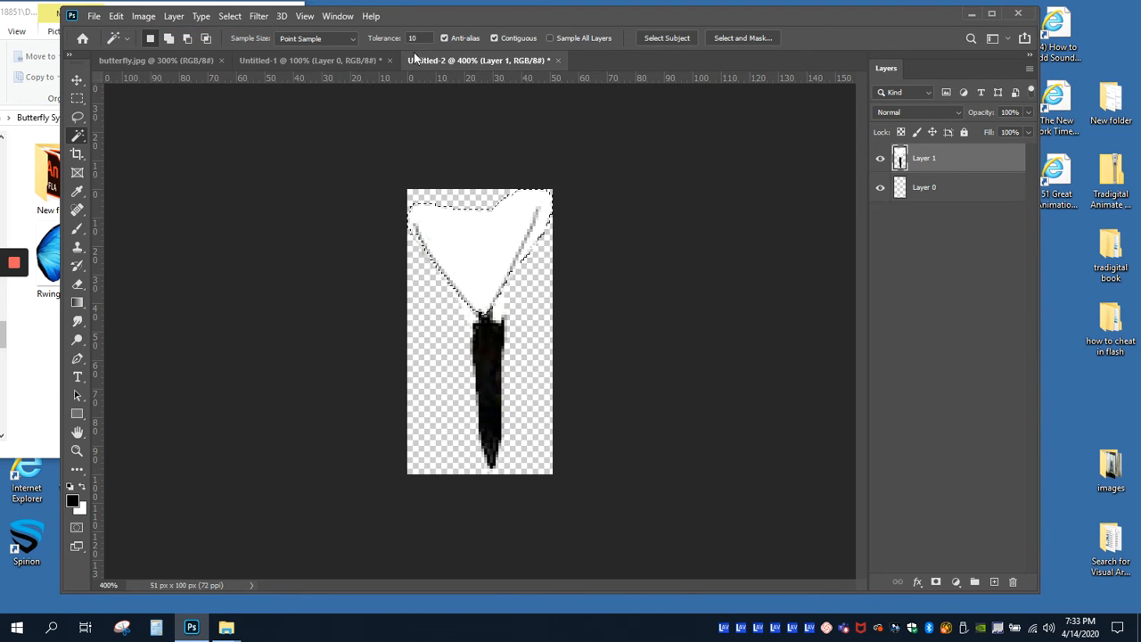
Step: Set the Magic Wand tolerance to 30, deselect and hide Layer 0
left_click(385, 38)
left_click(230, 16)
left_click(249, 45)
left_click(880, 187)
Step: Select the white patch beside the head with the Magic Wand, lasso the white between the antennae, delete both and deselect
left_click(502, 312)
left_click(77, 119)
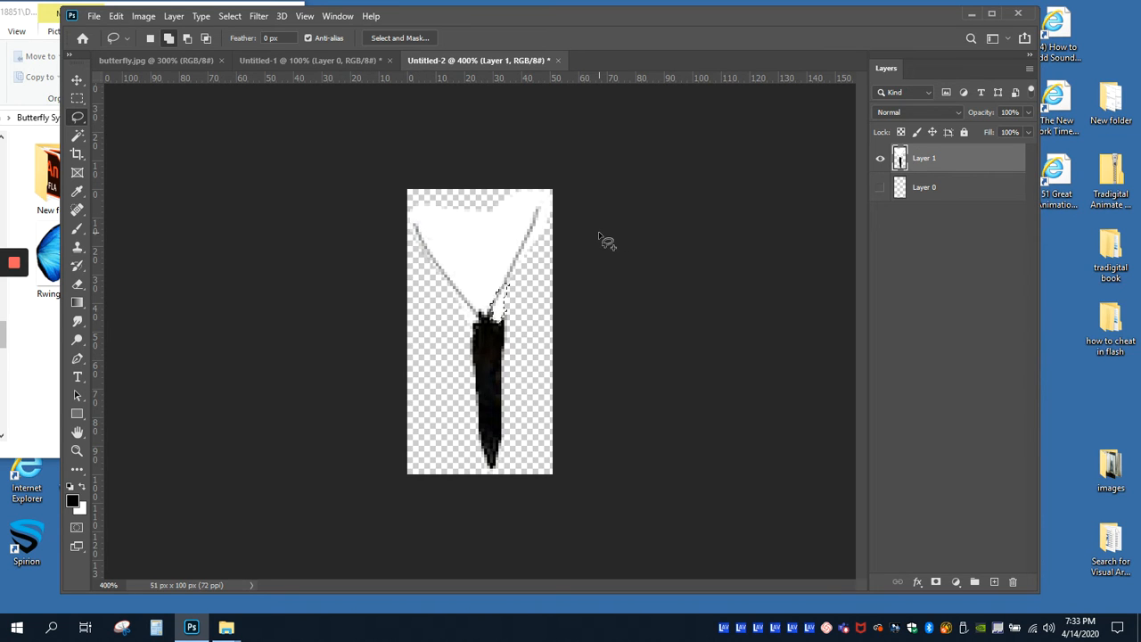
key("ctrl+plus")
key("ctrl+plus")
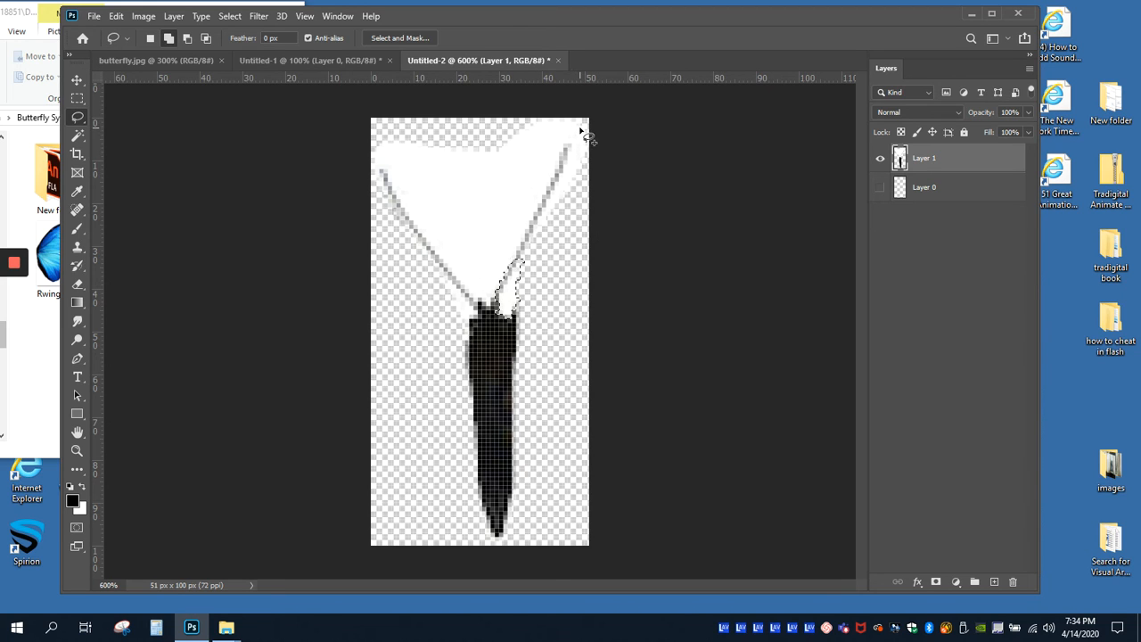
mouse_move(579, 128)
left_mouse_down()
mouse_move(484, 300)
mouse_move(422, 233)
mouse_move(372, 151)
mouse_move(408, 129)
mouse_move(559, 116)
left_mouse_up()
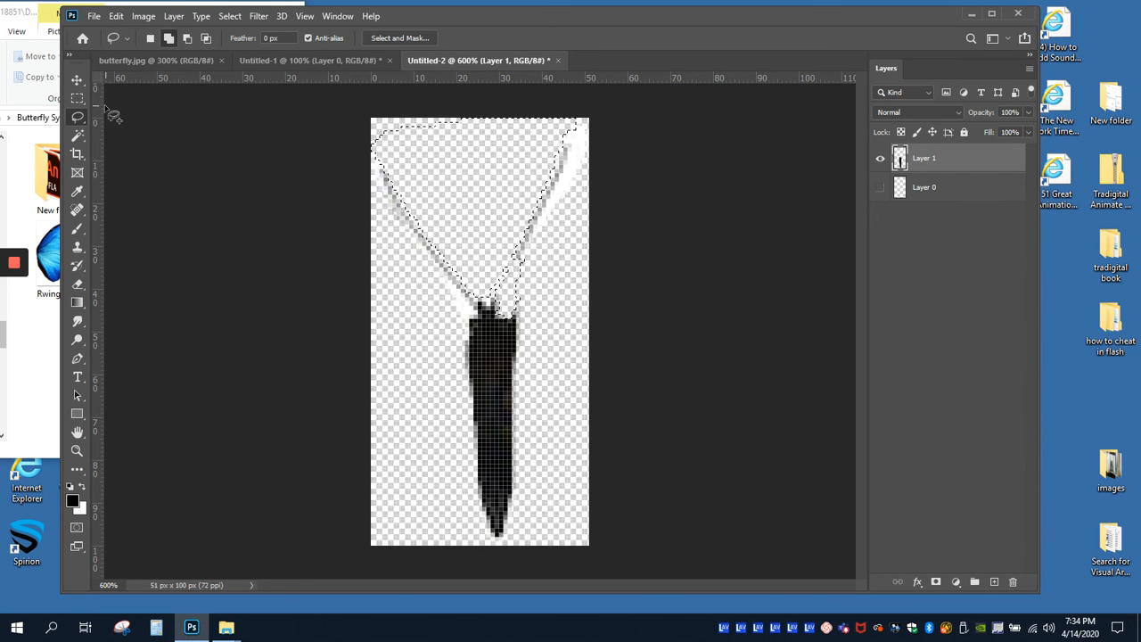
left_click(230, 16)
left_click(242, 45)
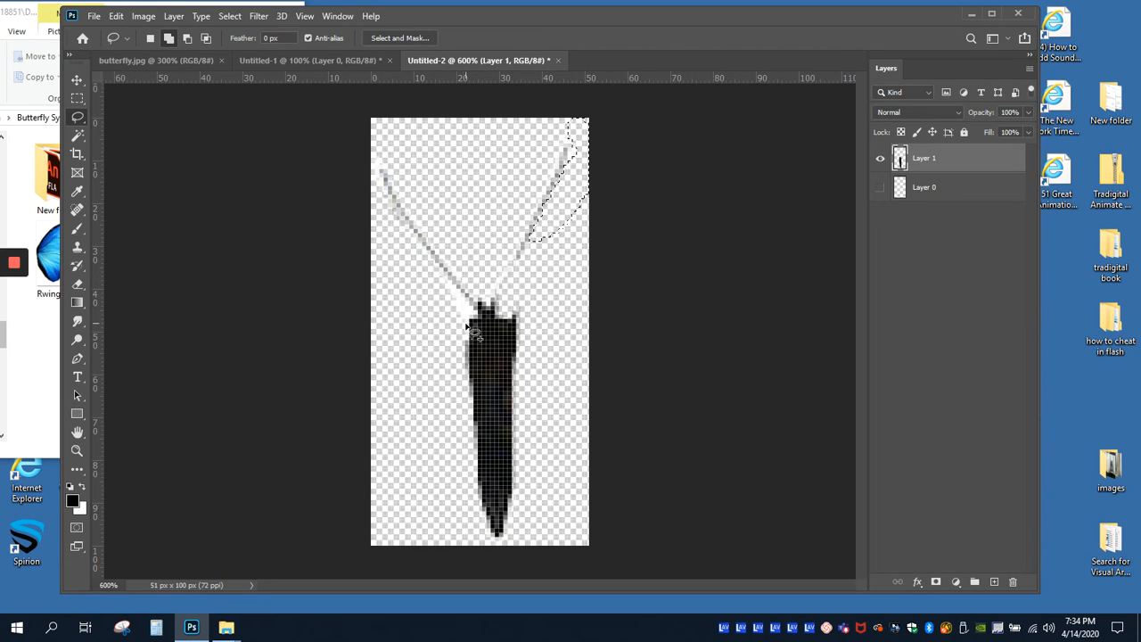
Step: Lasso and delete the leftover white outside the right antenna and beside the left of the head, and deselect
left_click_drag(469, 329, 466, 324)
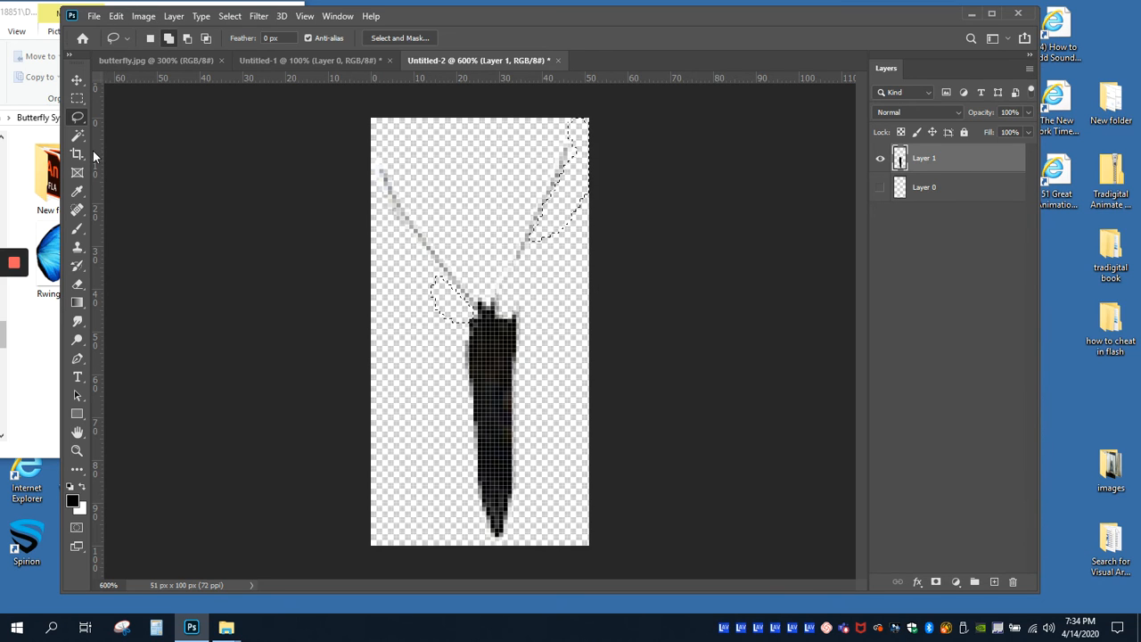
left_click(77, 190)
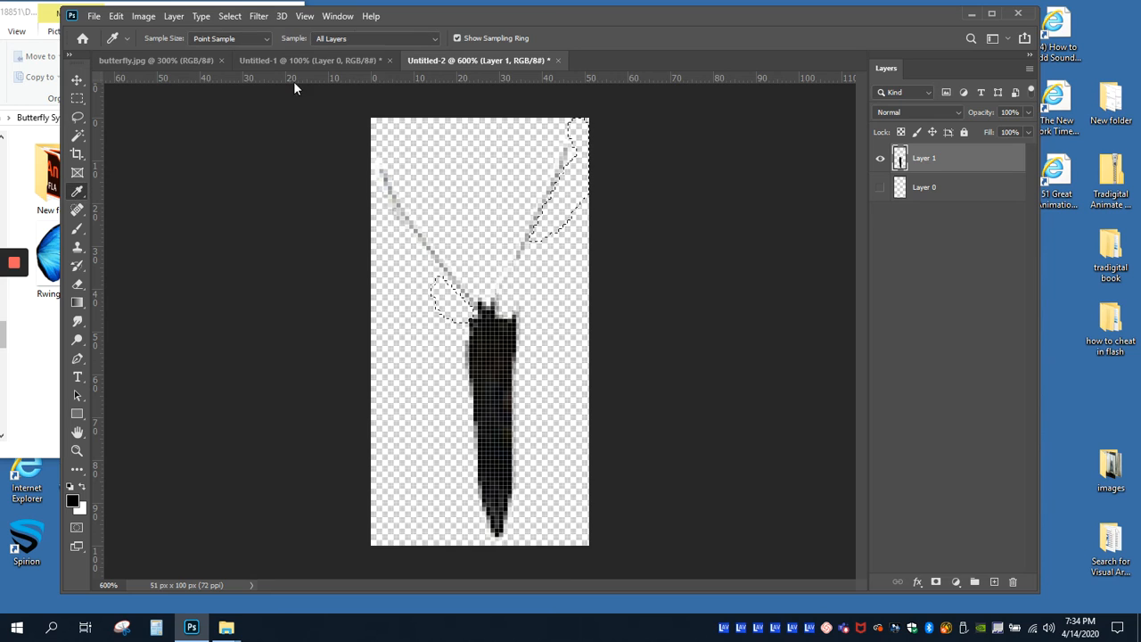
left_click(229, 16)
left_click(241, 44)
Step: Redraw both antennae in black with the Pencil tool at 1 px, joining them to the head
left_click(83, 230)
left_click(141, 241)
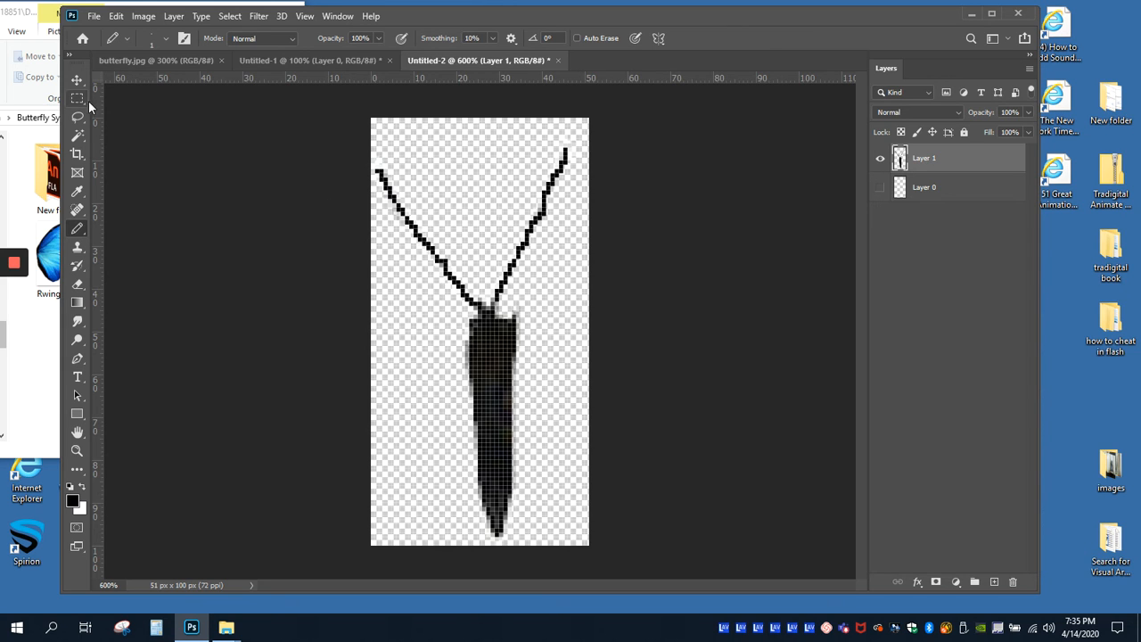
Step: Save the body under a new name as a PNG in the Butterfly Symbol Practice folder, with large file size and interlacing
left_click(92, 17)
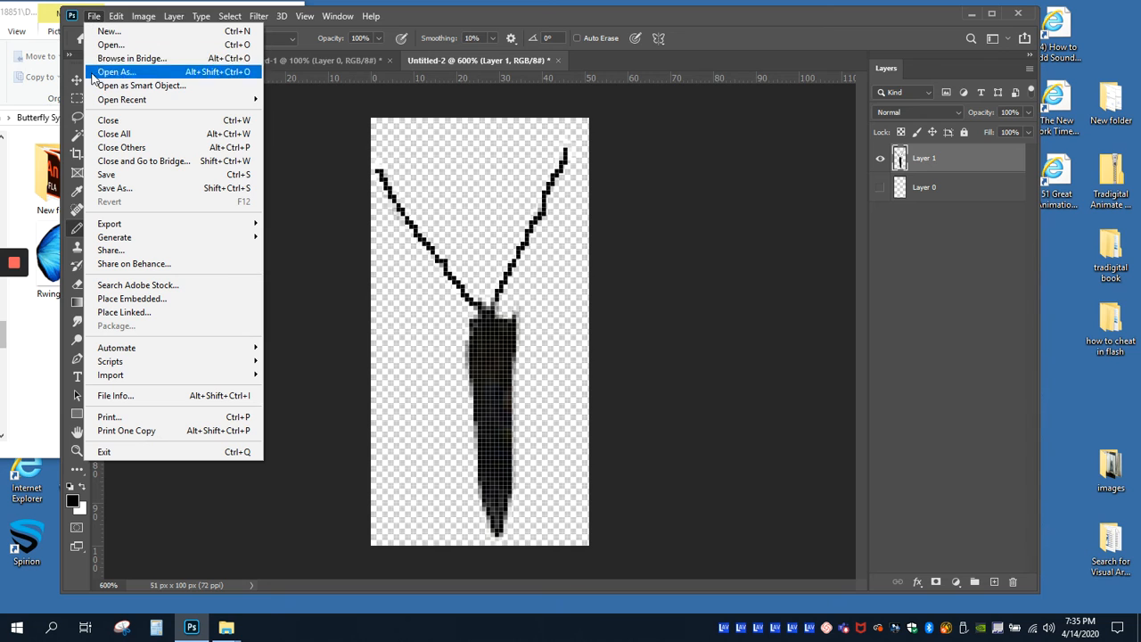
left_click(113, 189)
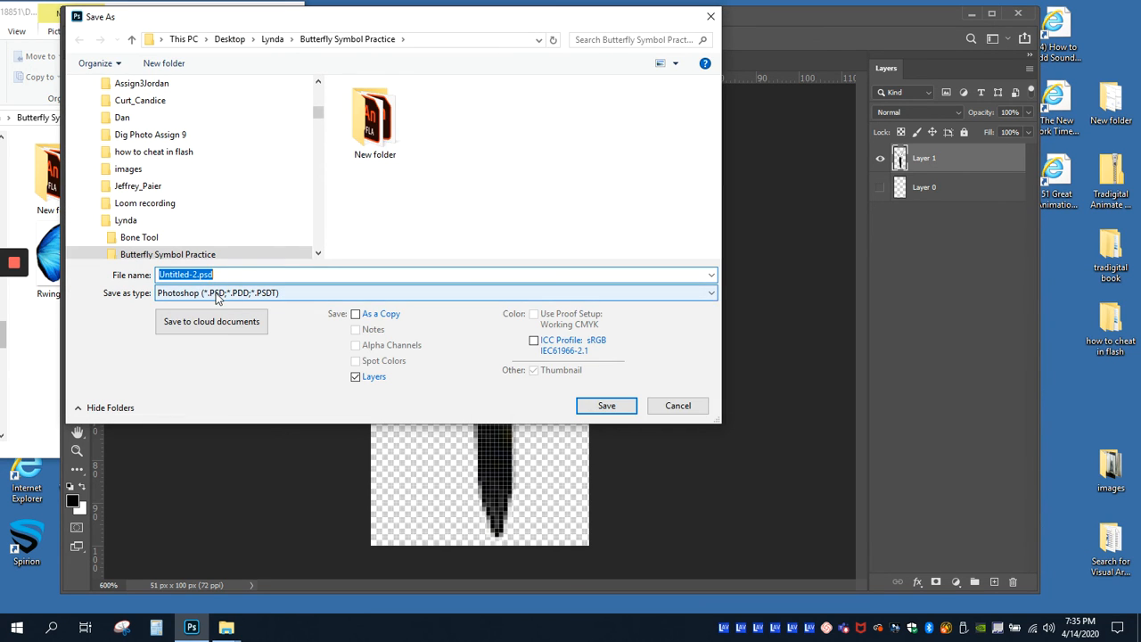
left_click(223, 294)
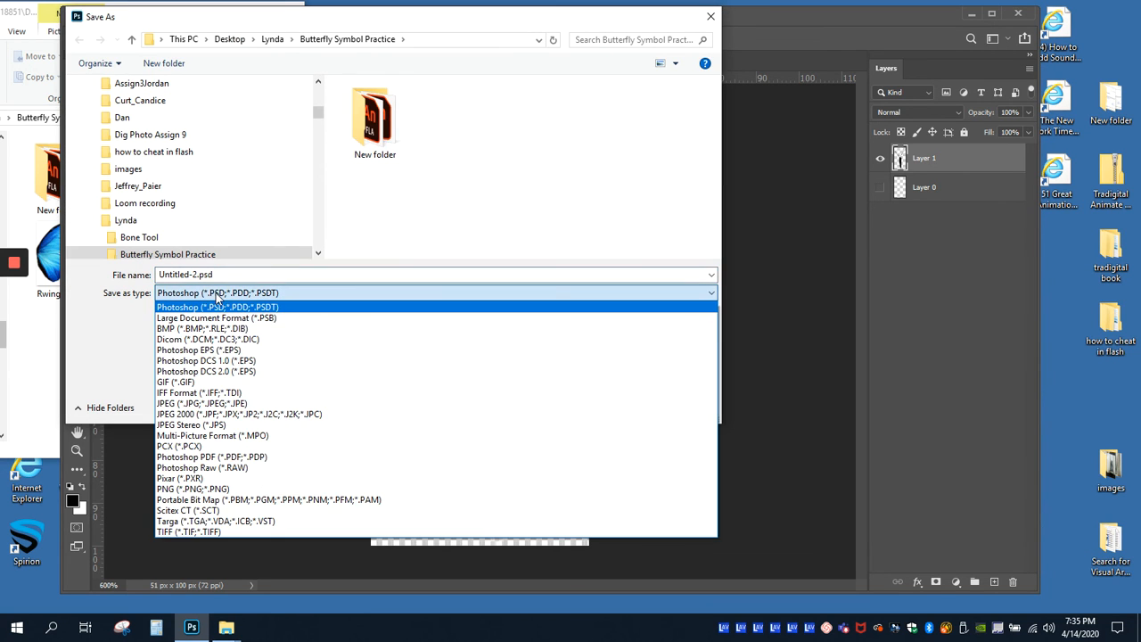
left_click(191, 488)
left_click(195, 275)
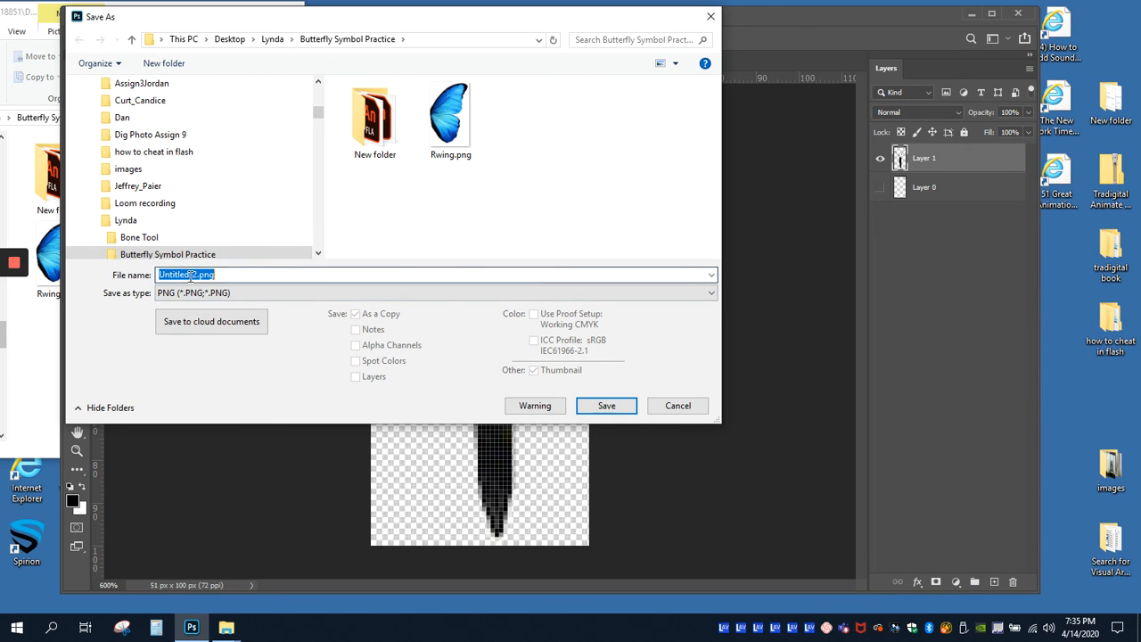
left_click(196, 274)
left_click_drag(196, 274, 144, 282)
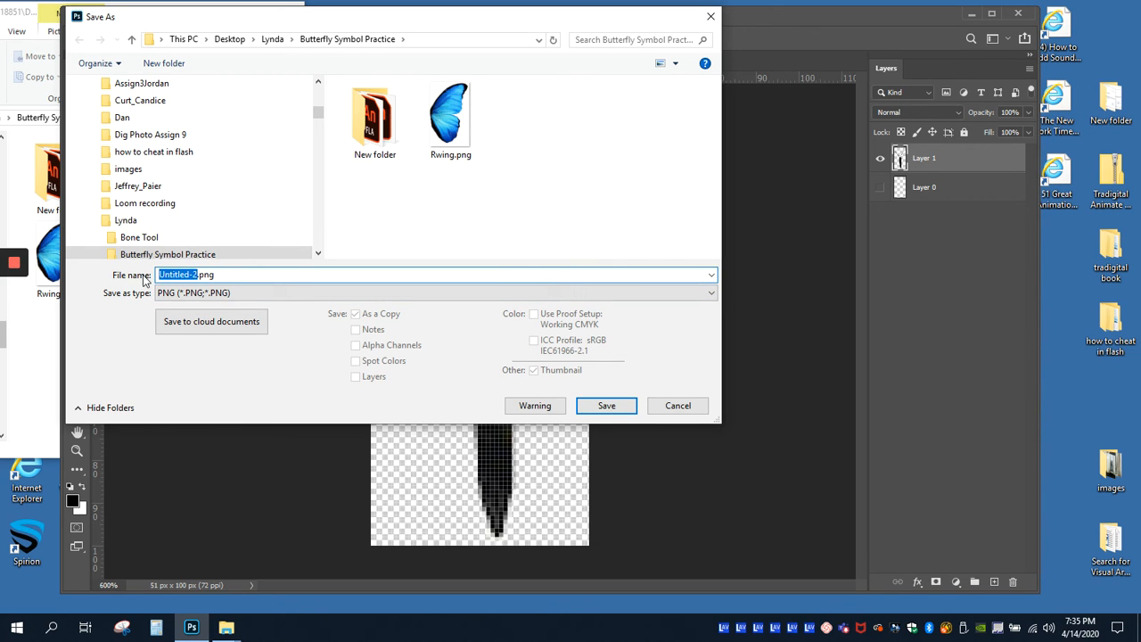
type("body")
left_click(595, 403)
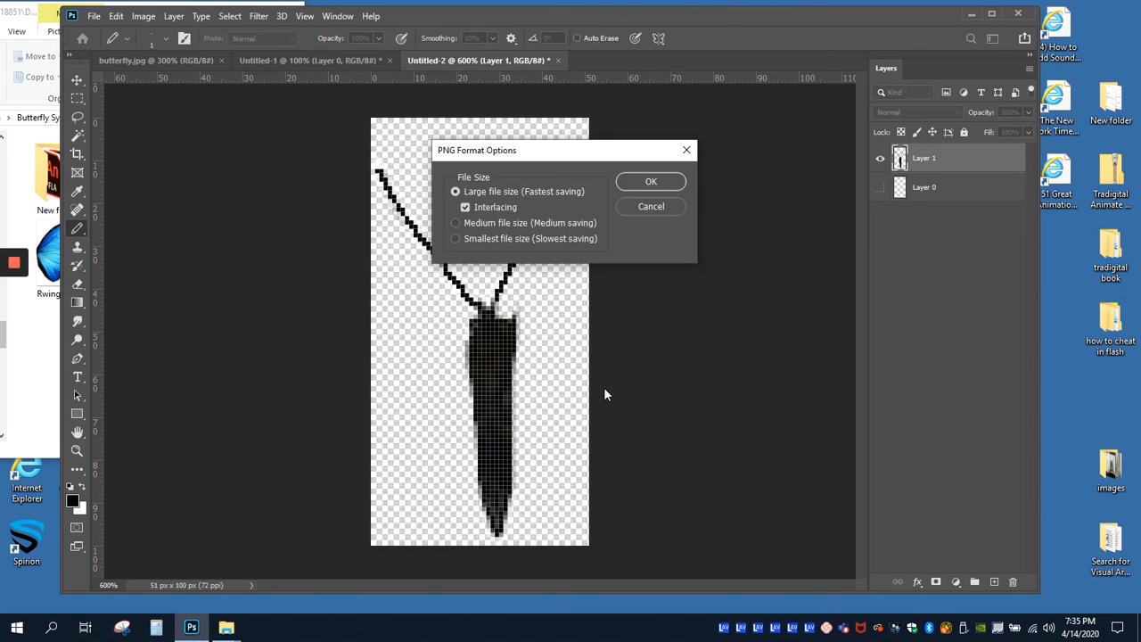
left_click(652, 183)
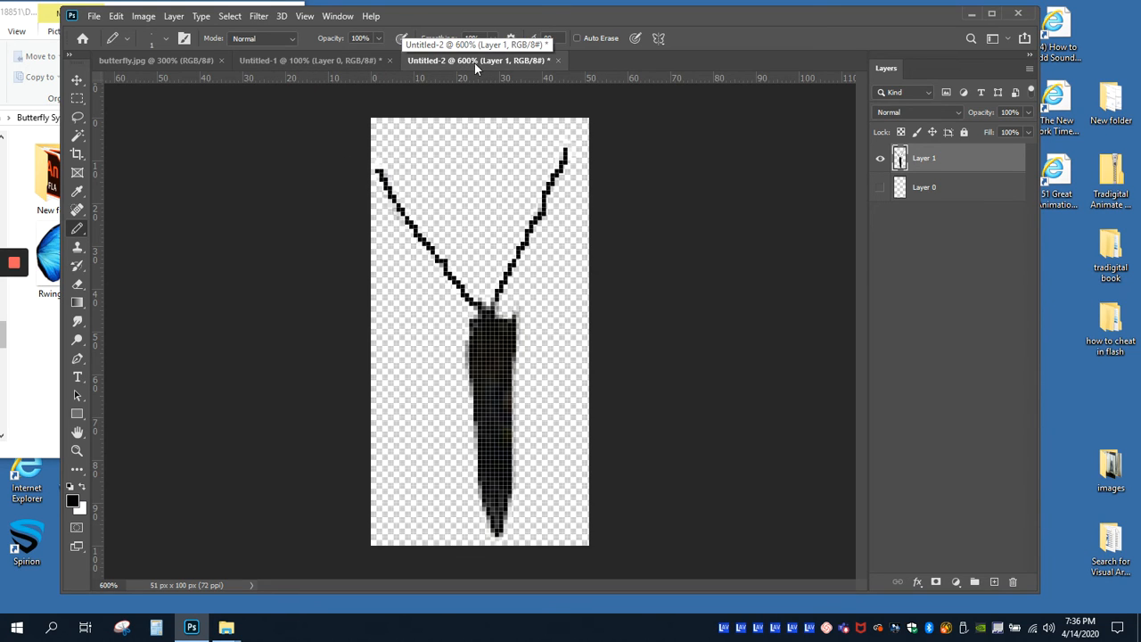
left_click_drag(427, 16, 490, 10)
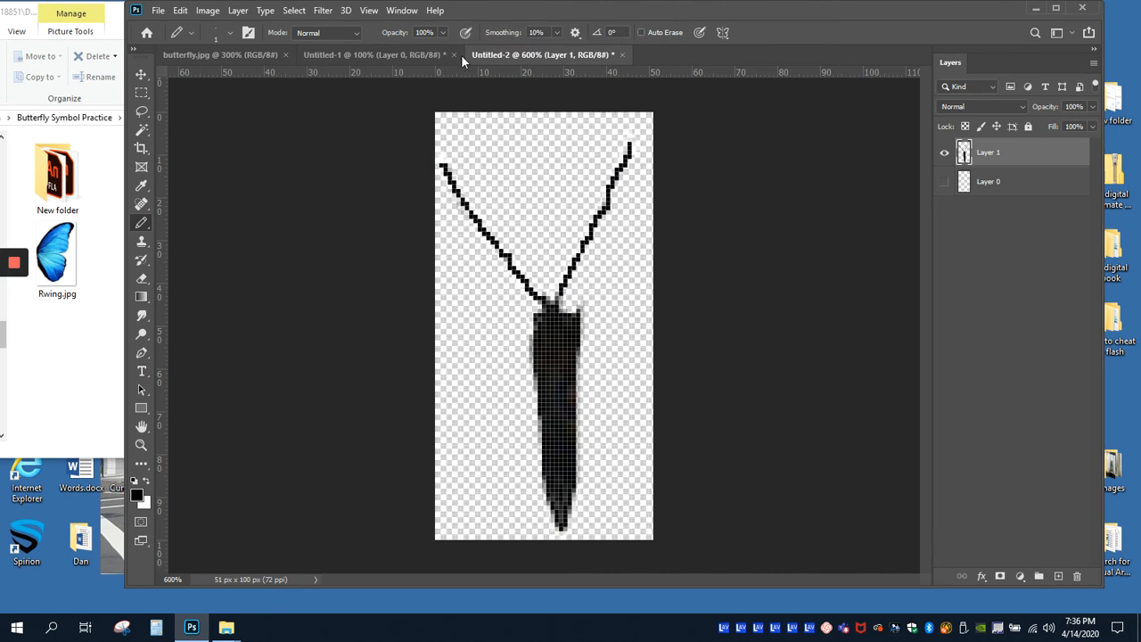
left_click(158, 9)
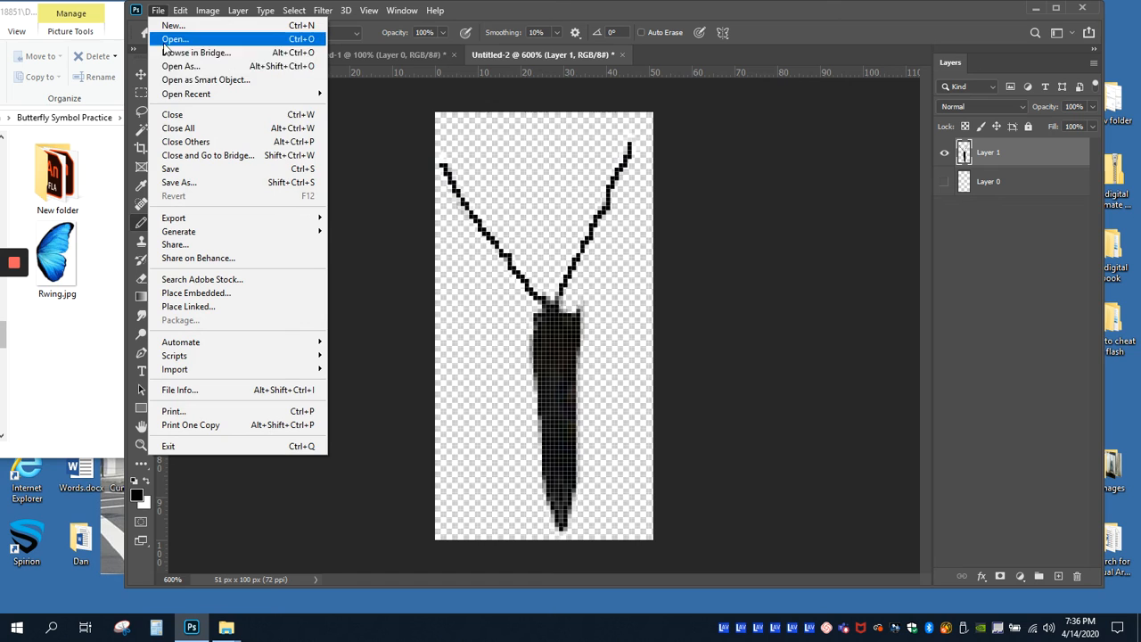
left_click(171, 168)
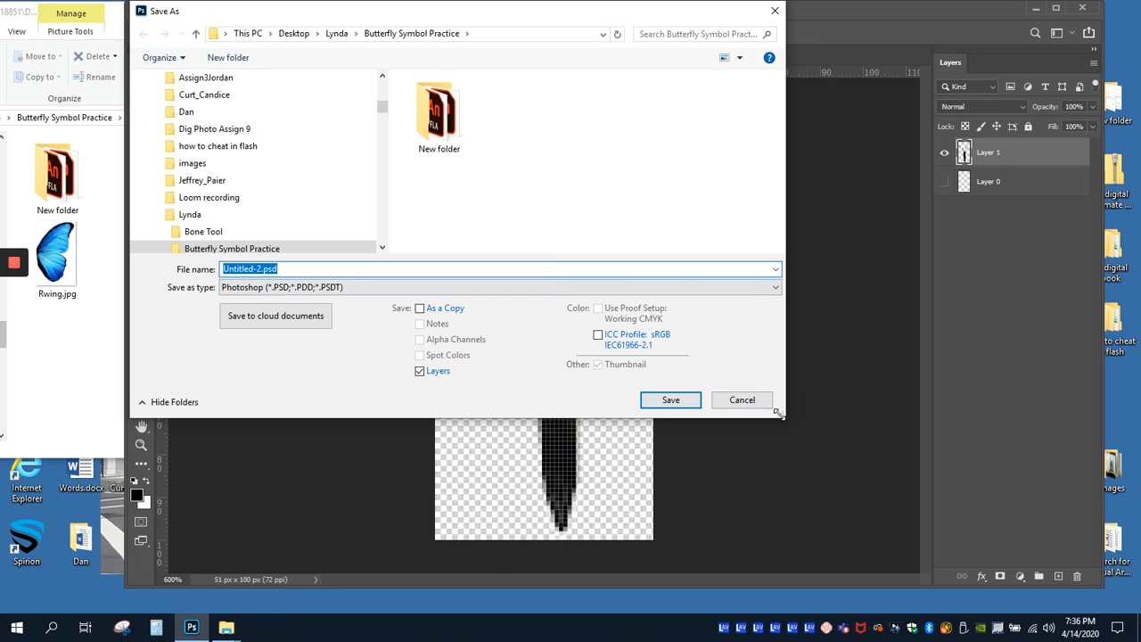
left_click(741, 400)
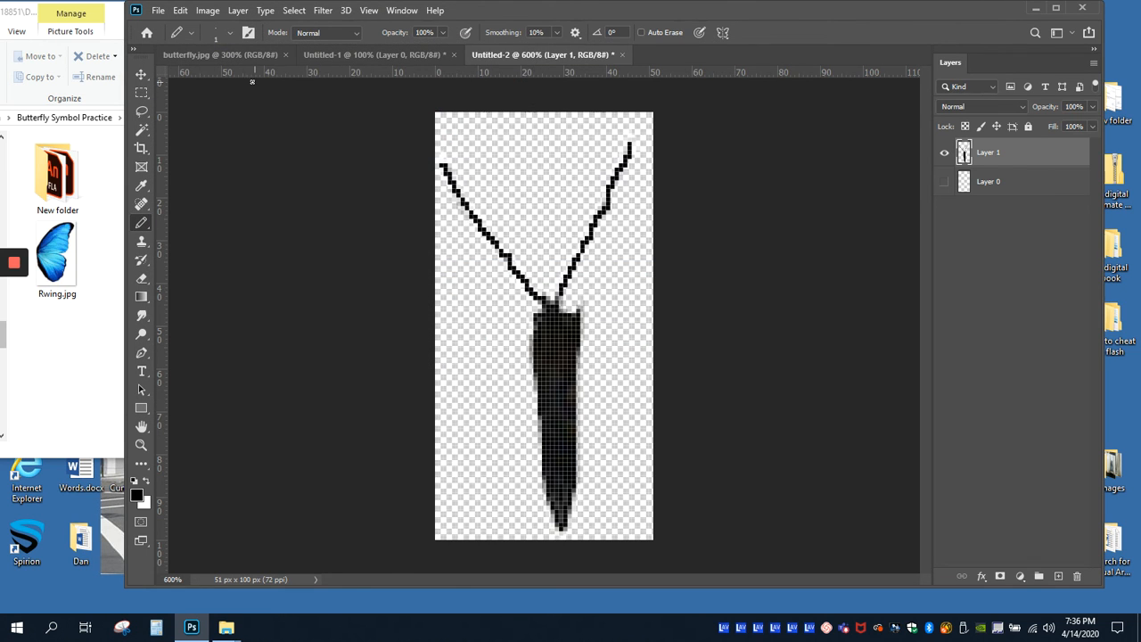
Step: Switch to the butterfly.jpg document and deselect the butterfly's body
left_click(189, 54)
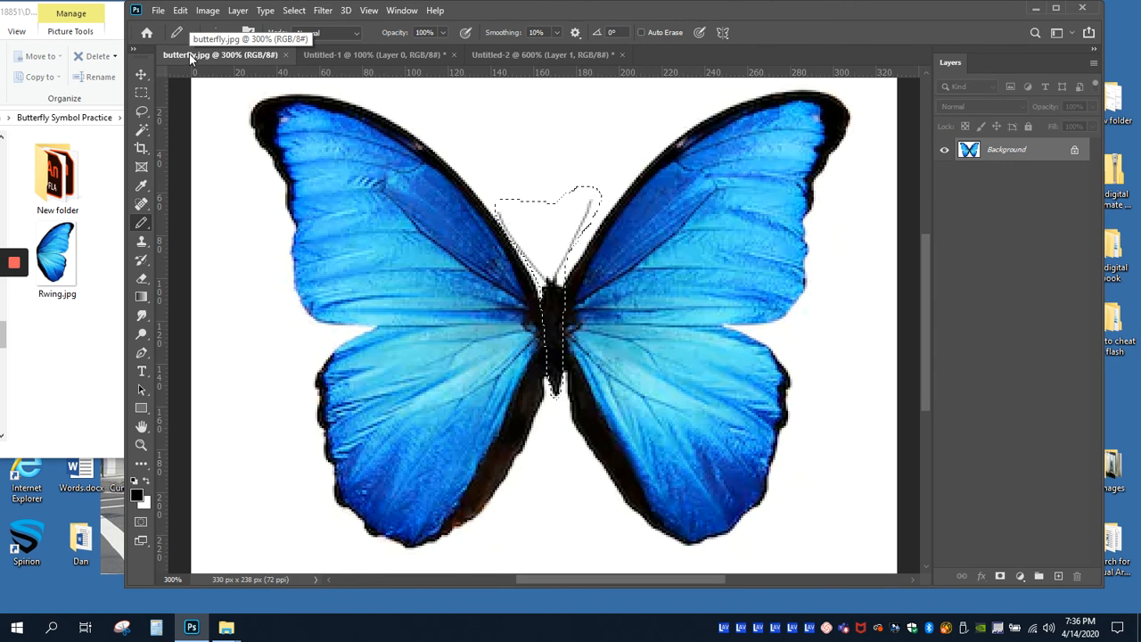
left_click(294, 11)
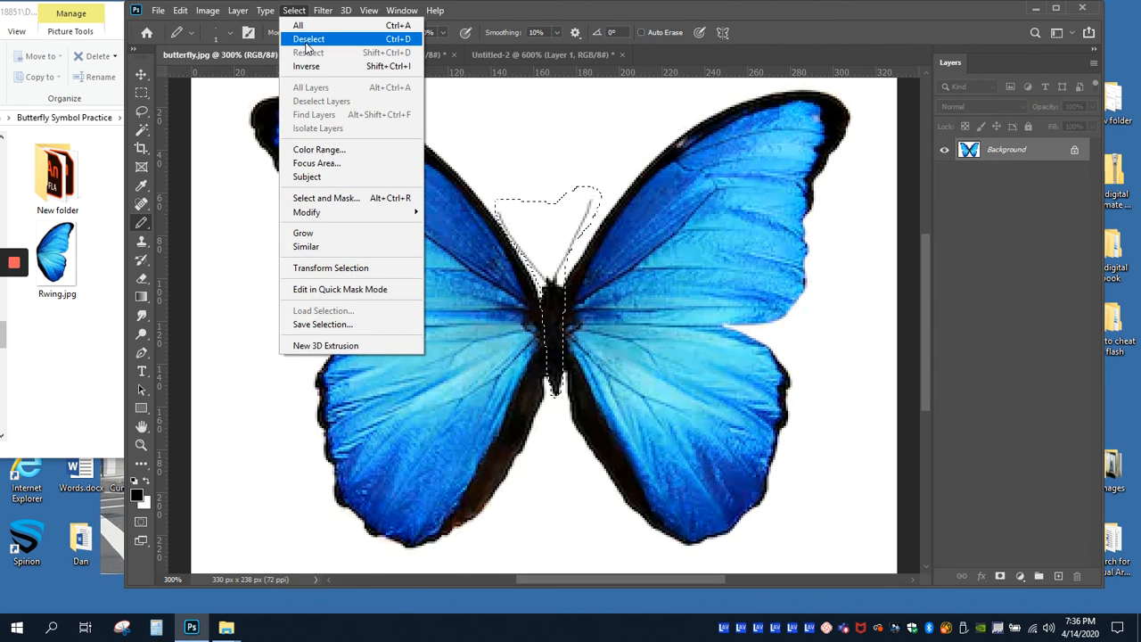
left_click(307, 39)
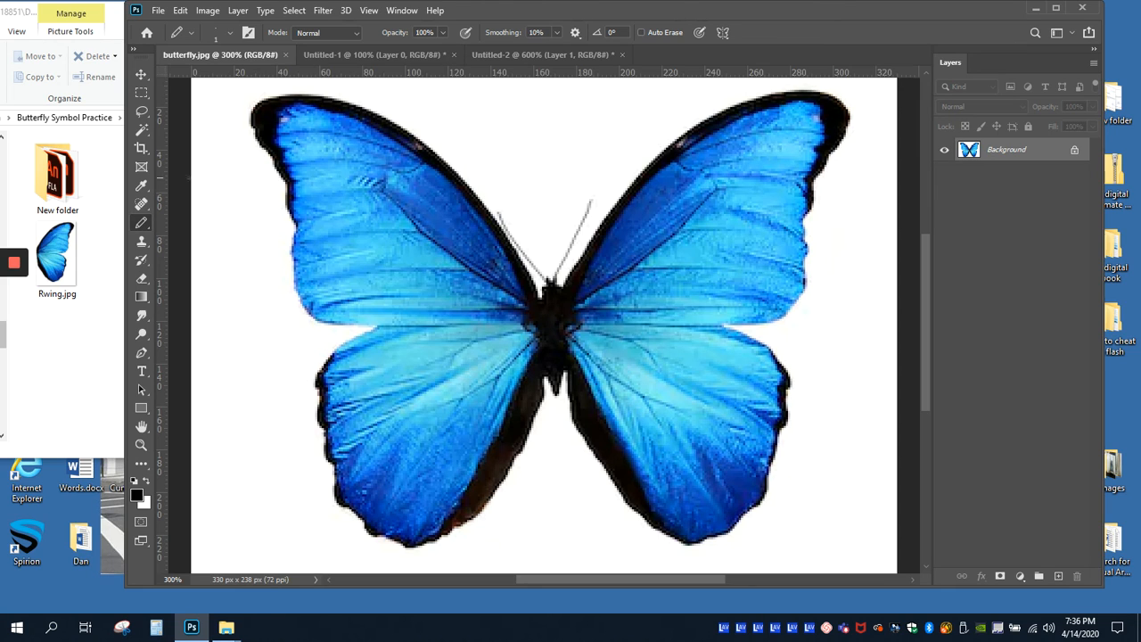
Step: Lasso loosely around the butterfly's left wing, following the edge of the body, and copy the selection
left_click(141, 112)
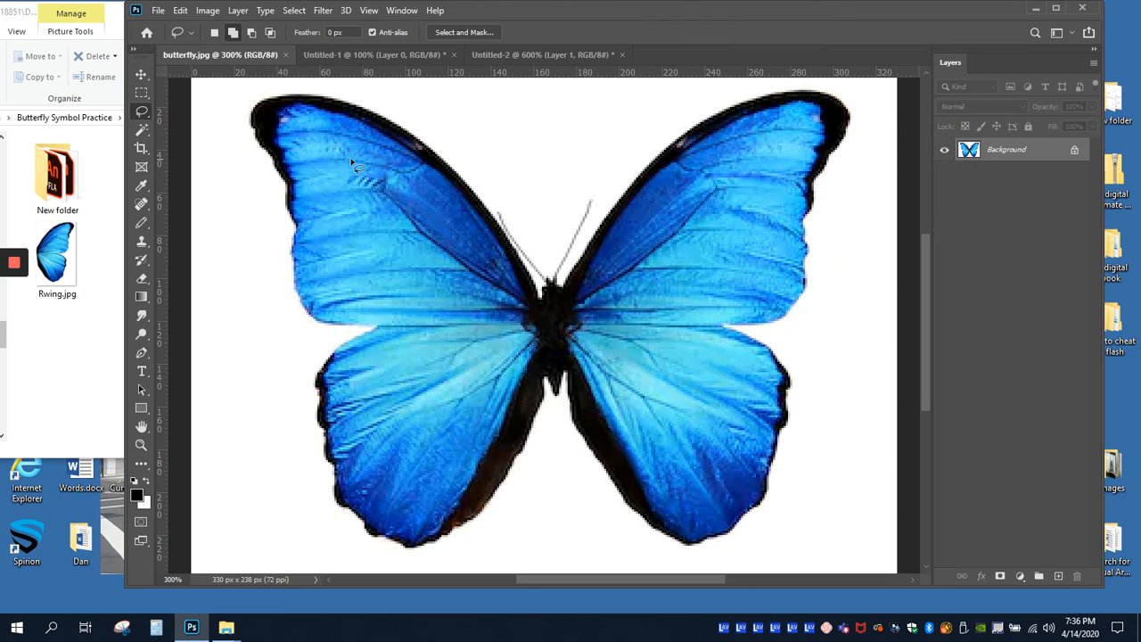
mouse_move(470, 167)
left_mouse_down()
mouse_move(380, 98)
mouse_move(295, 84)
mouse_move(254, 89)
mouse_move(240, 107)
mouse_move(237, 263)
mouse_move(281, 444)
mouse_move(317, 502)
mouse_move(408, 558)
mouse_move(484, 552)
mouse_move(523, 521)
mouse_move(540, 434)
mouse_move(540, 287)
mouse_move(466, 166)
left_mouse_up()
left_click(180, 10)
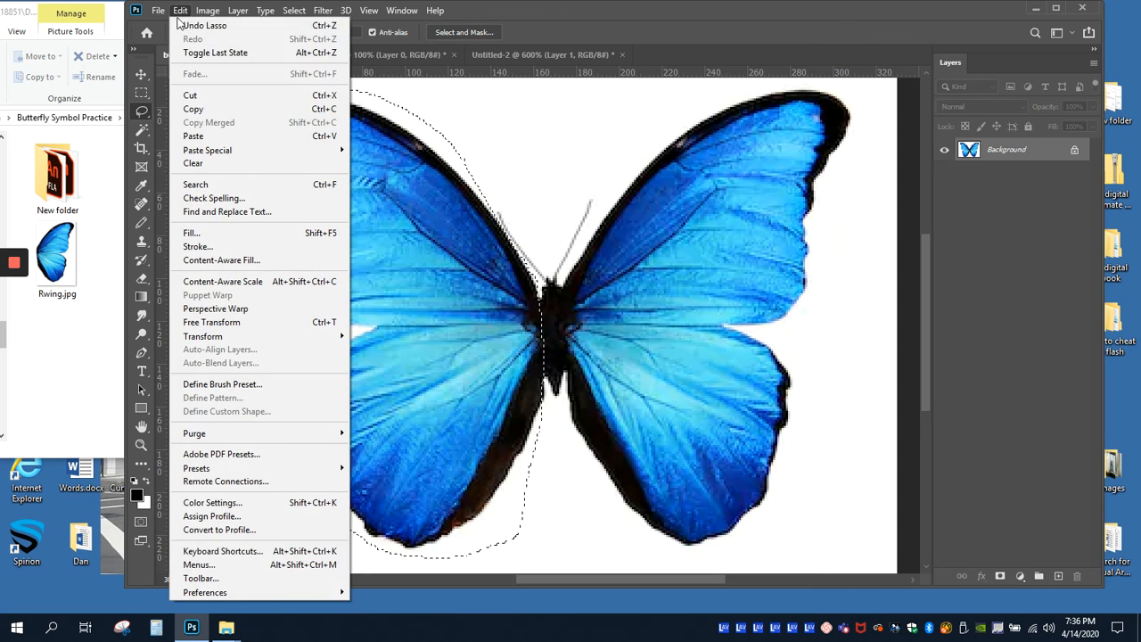
left_click(189, 109)
Step: Create a new 145 x 222 px document from the clipboard preset with a white background and paste the left wing into it
left_click(157, 10)
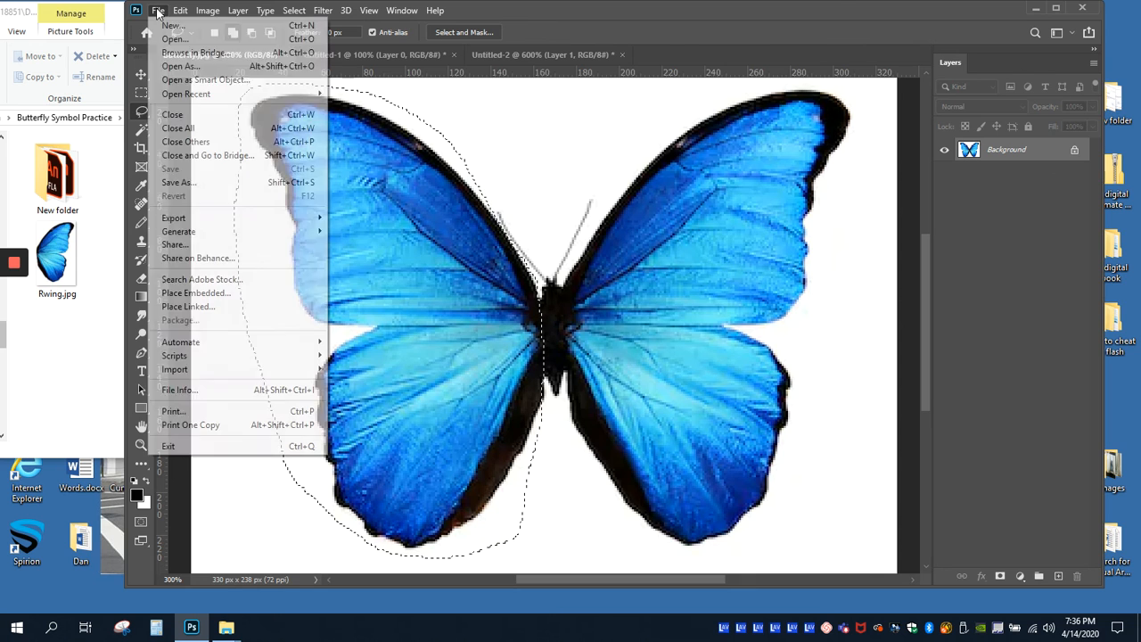
left_click(172, 25)
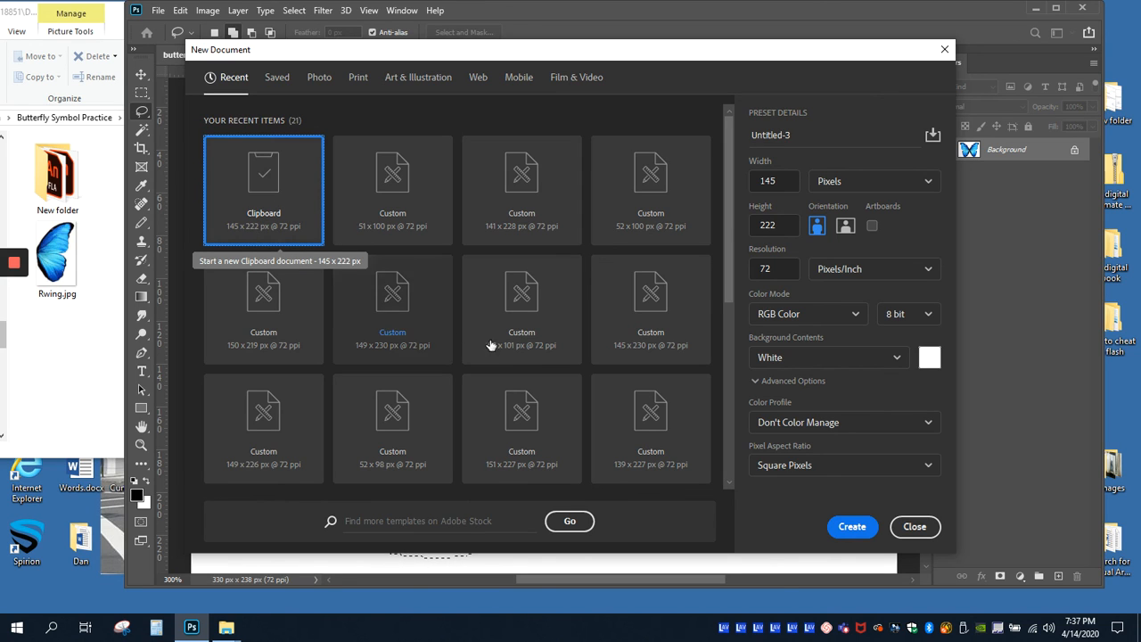
left_click(850, 526)
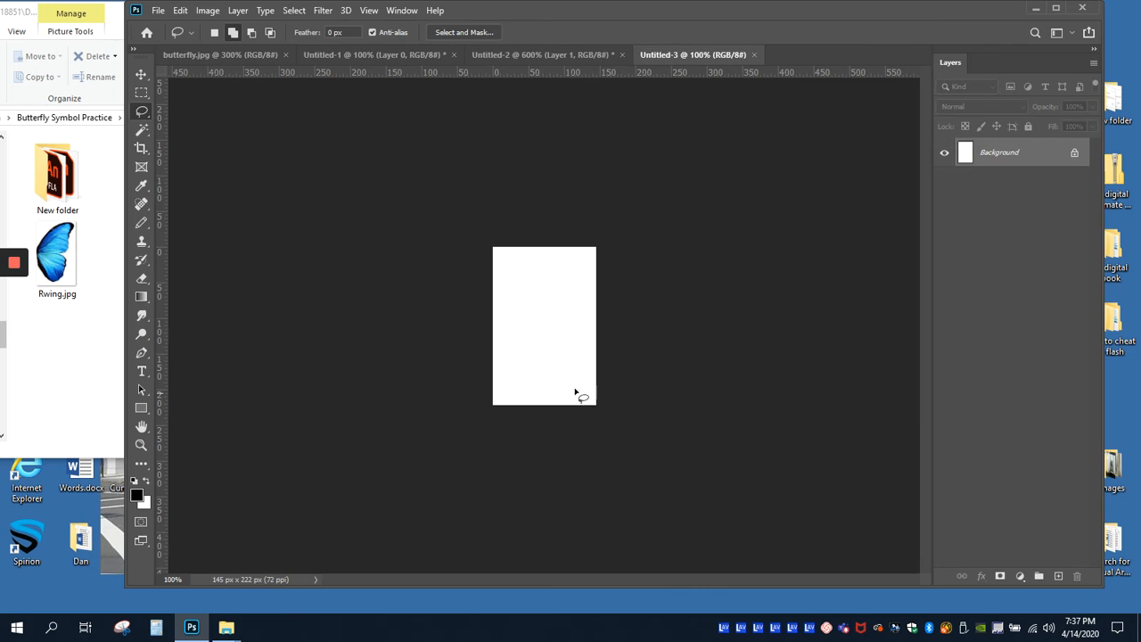
left_click(180, 10)
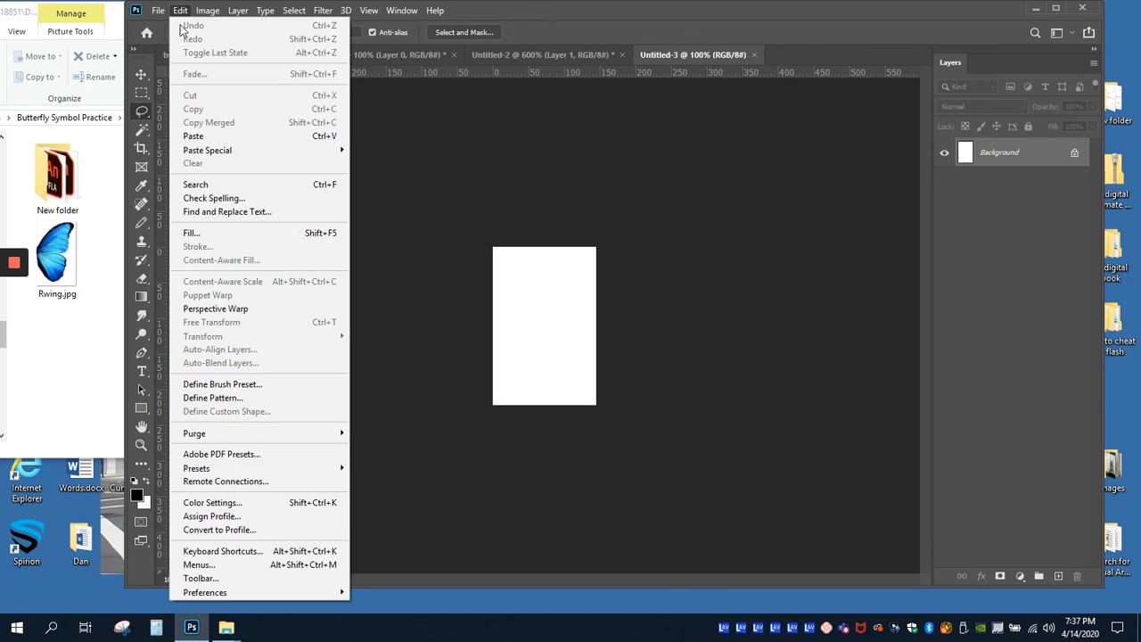
left_click(194, 136)
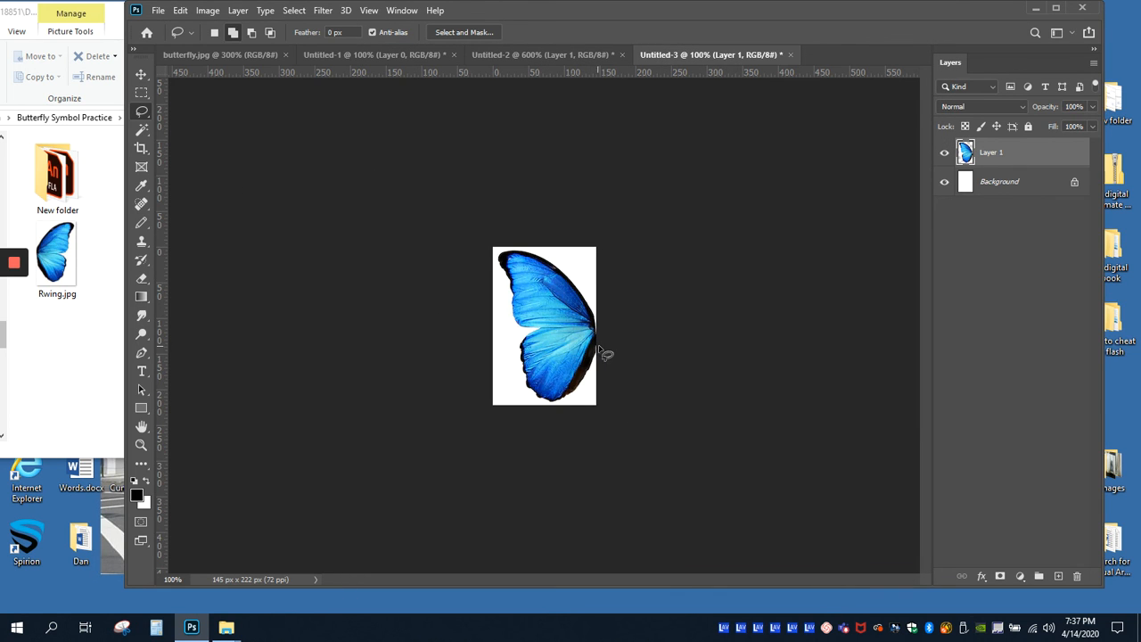
Step: Unlock the Background layer and delete its entire white fill
left_click(158, 10)
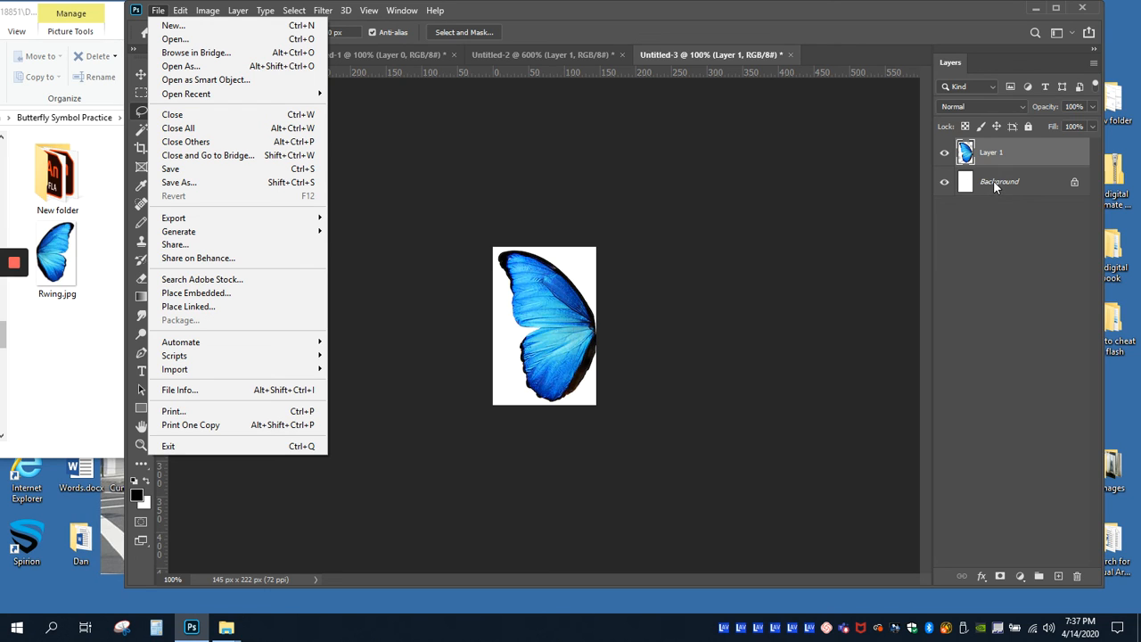
left_click(988, 223)
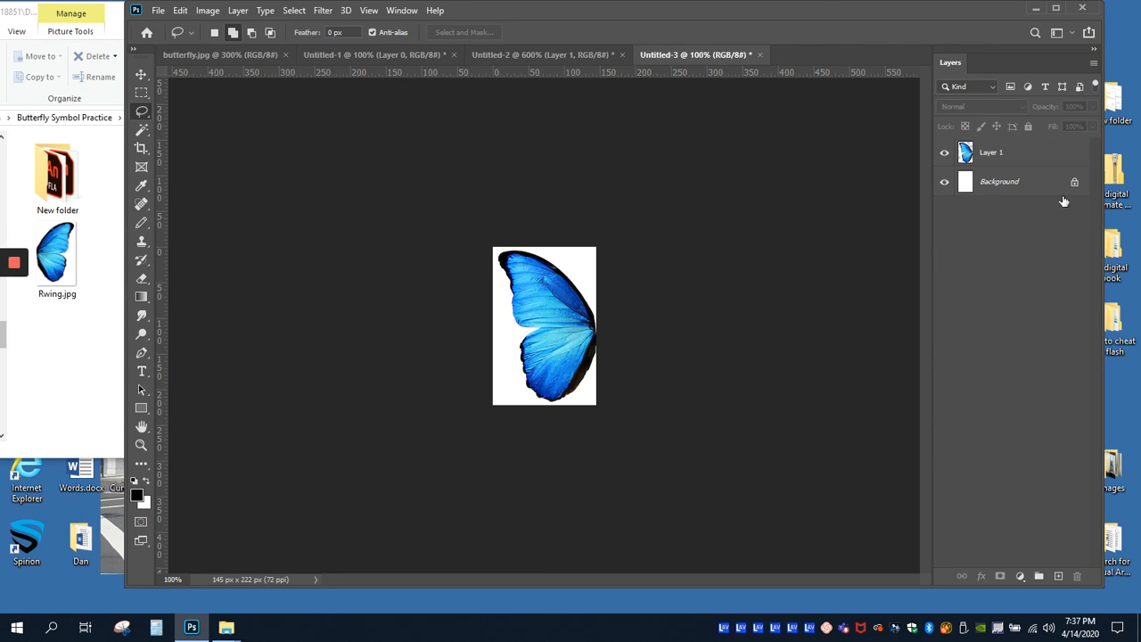
left_click(1074, 181)
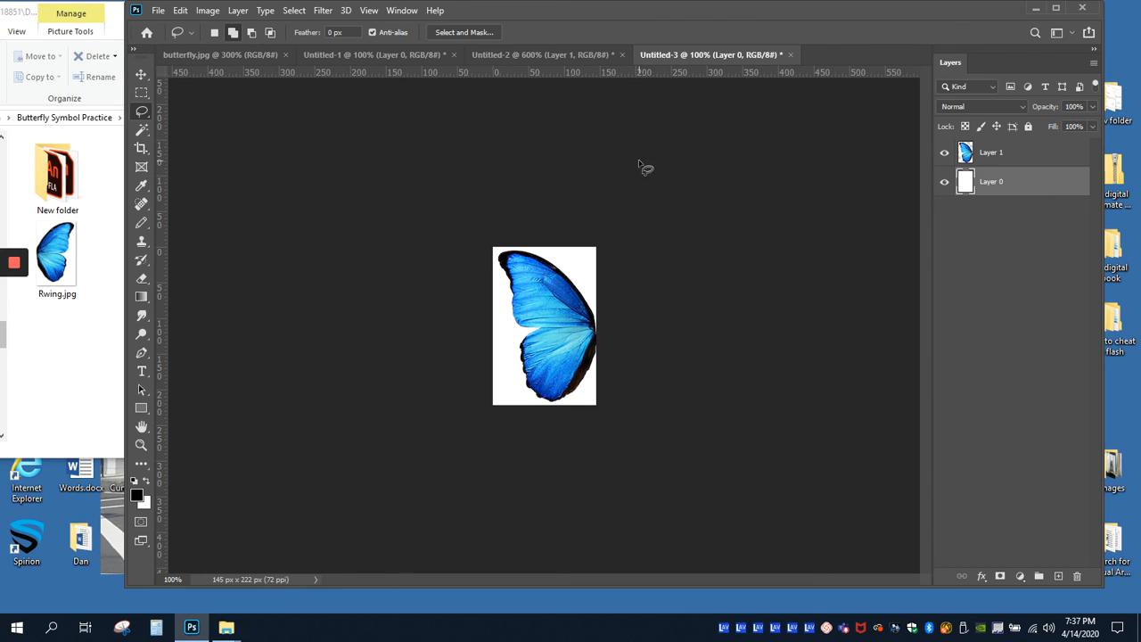
left_click(298, 14)
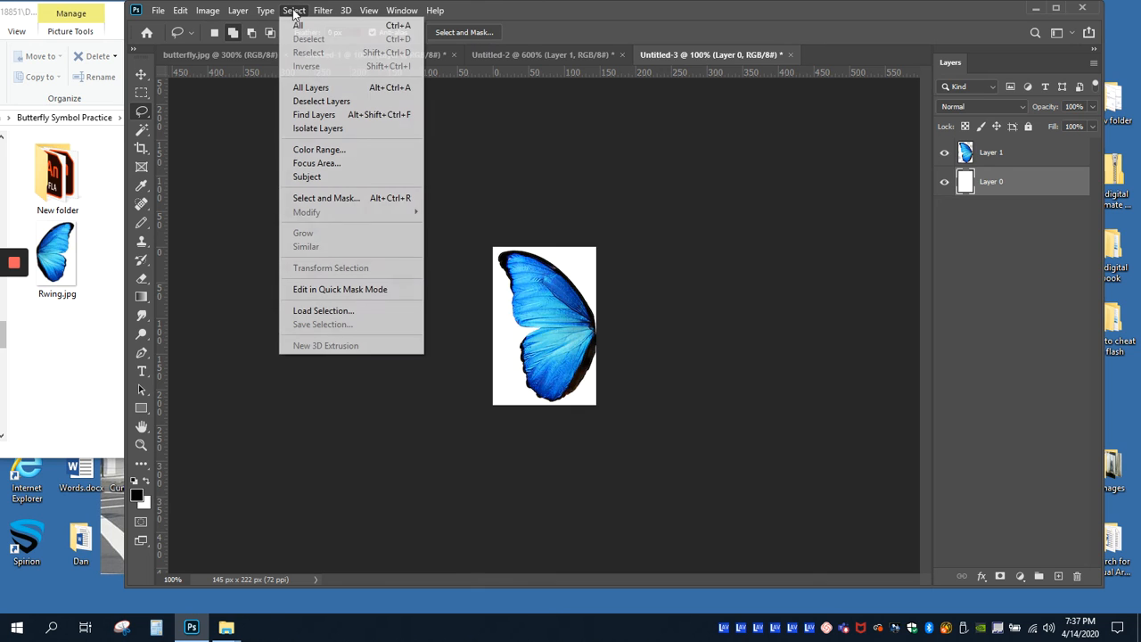
left_click(296, 28)
key("Delete")
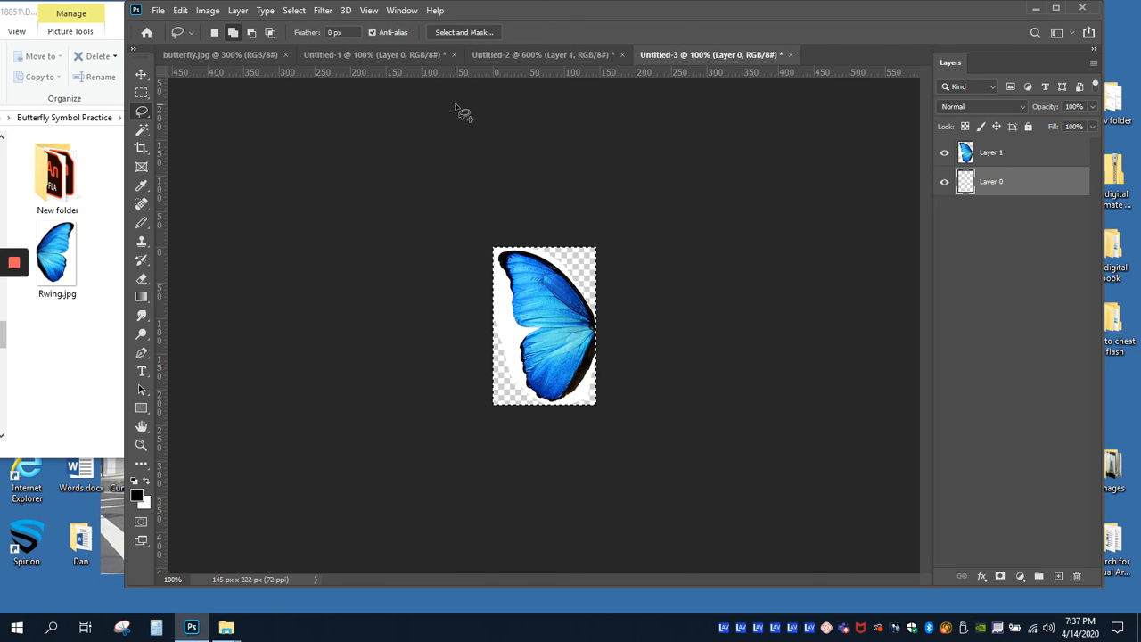
Step: On Layer 1, select the white area around the wing with the Magic Wand at tolerance 30, delete it, and deselect
left_click(997, 153)
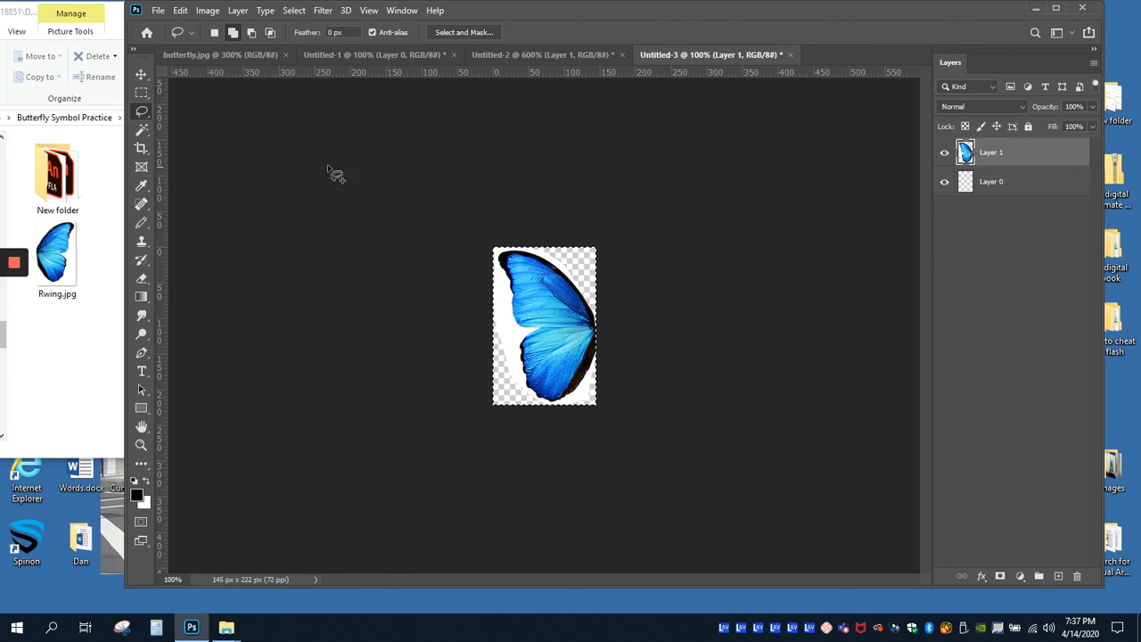
left_click(140, 130)
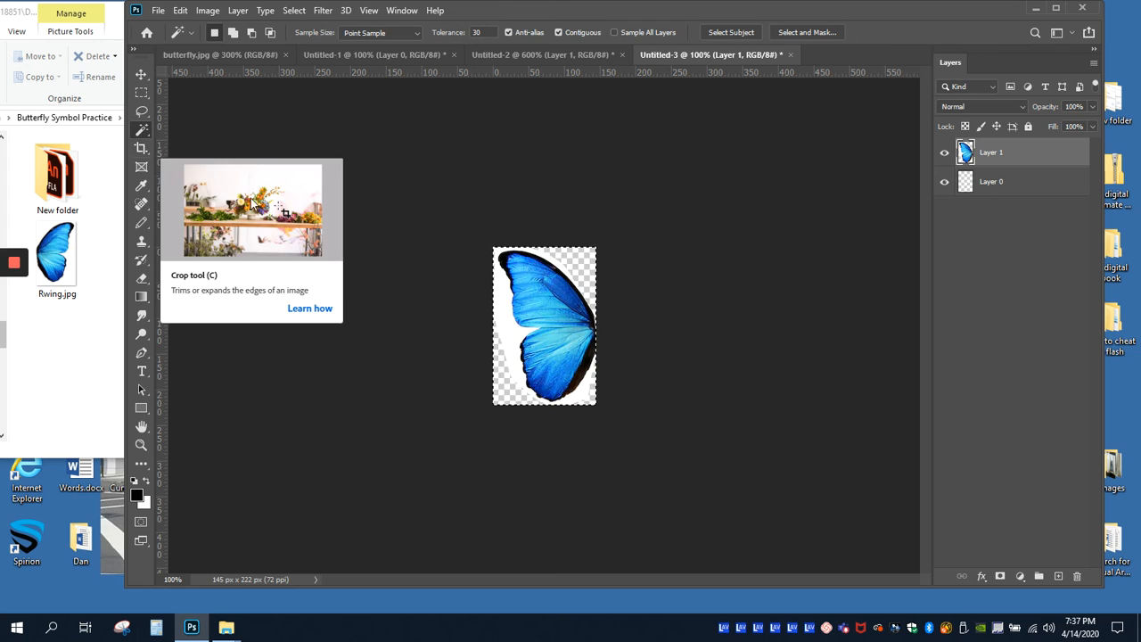
left_click(293, 10)
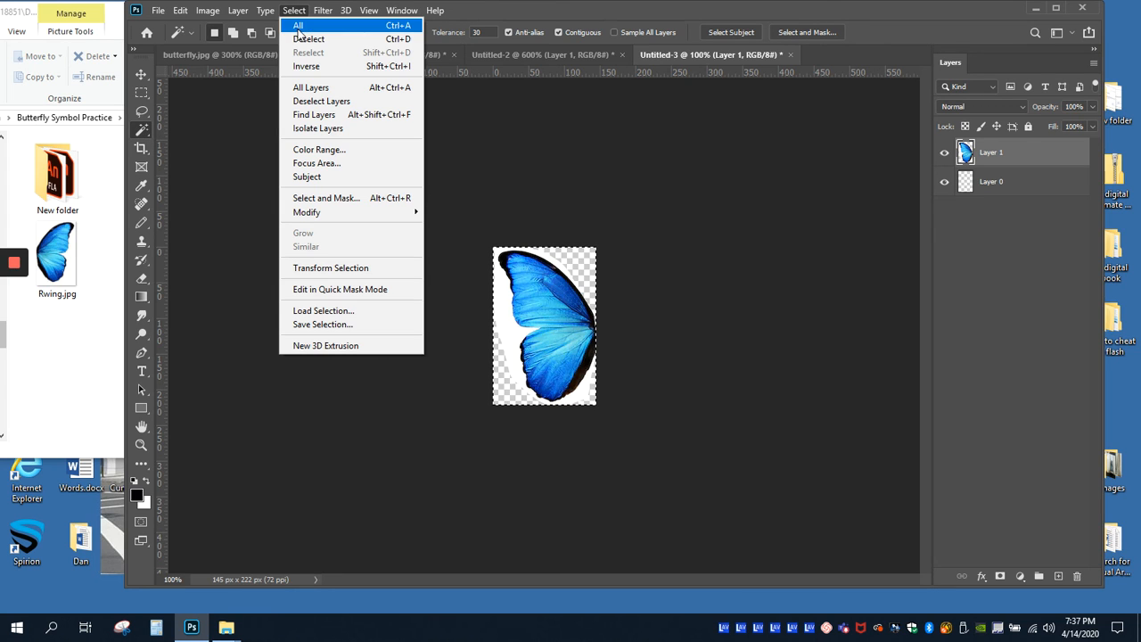
left_click(306, 40)
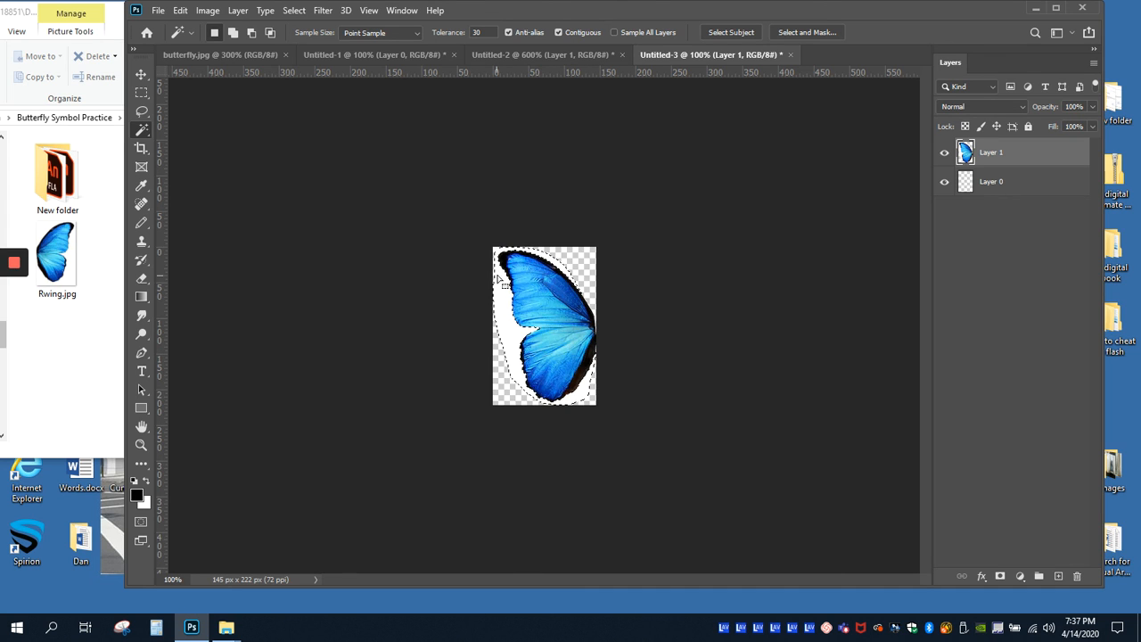
key("Delete")
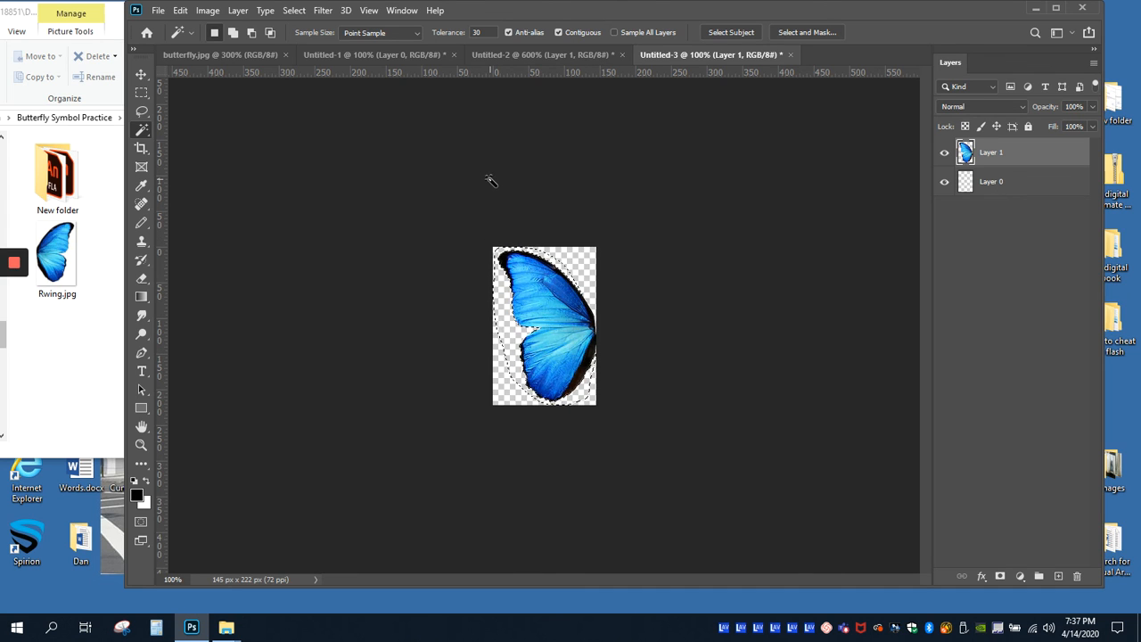
left_click(293, 11)
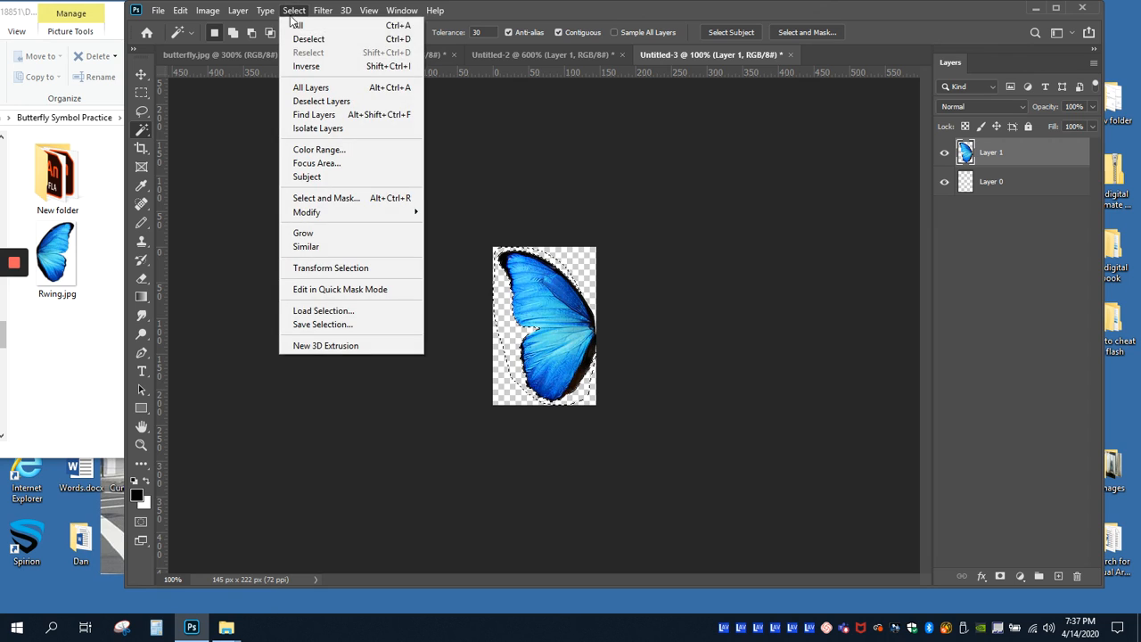
left_click(307, 41)
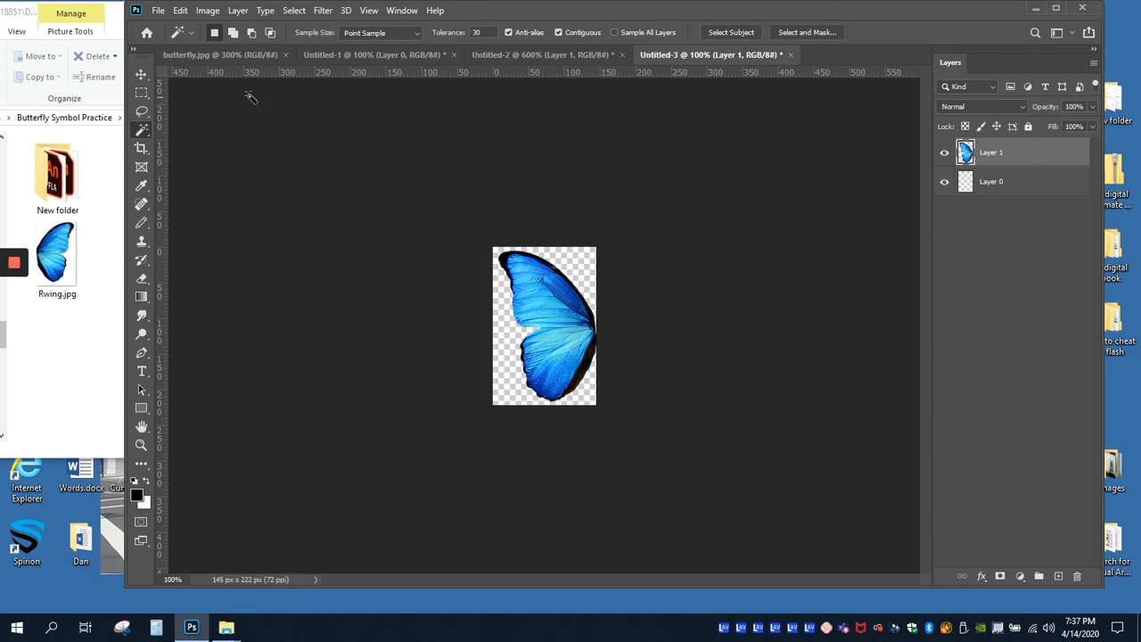
Step: Save the left wing as Lwing.png in the Butterfly Symbol Practice folder, with large file size and interlacing
left_click(158, 10)
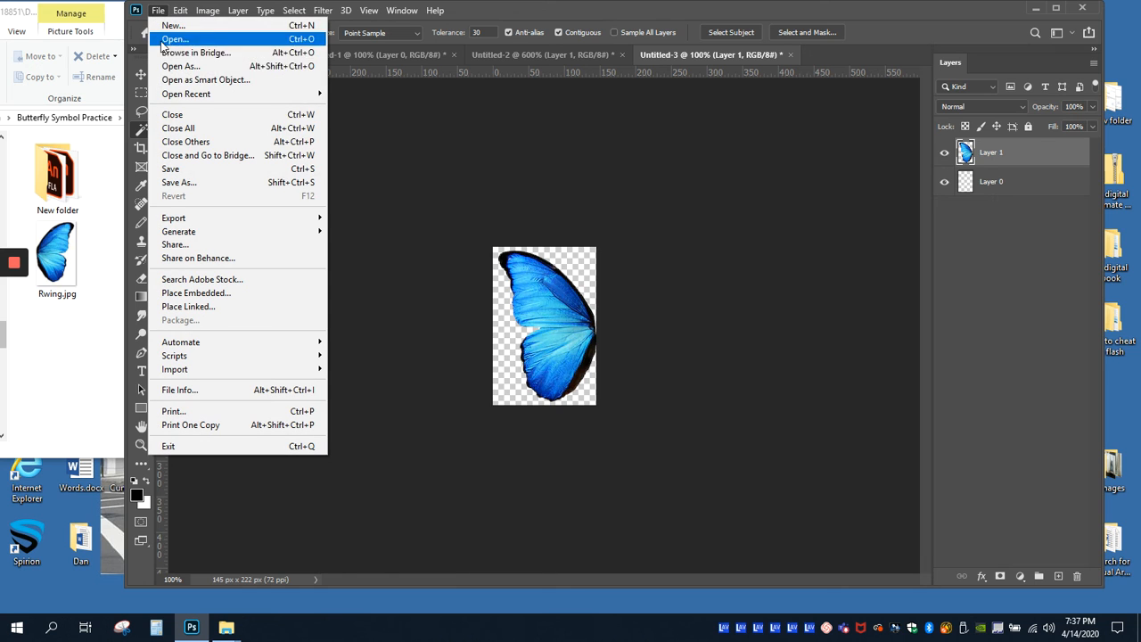
left_click(180, 182)
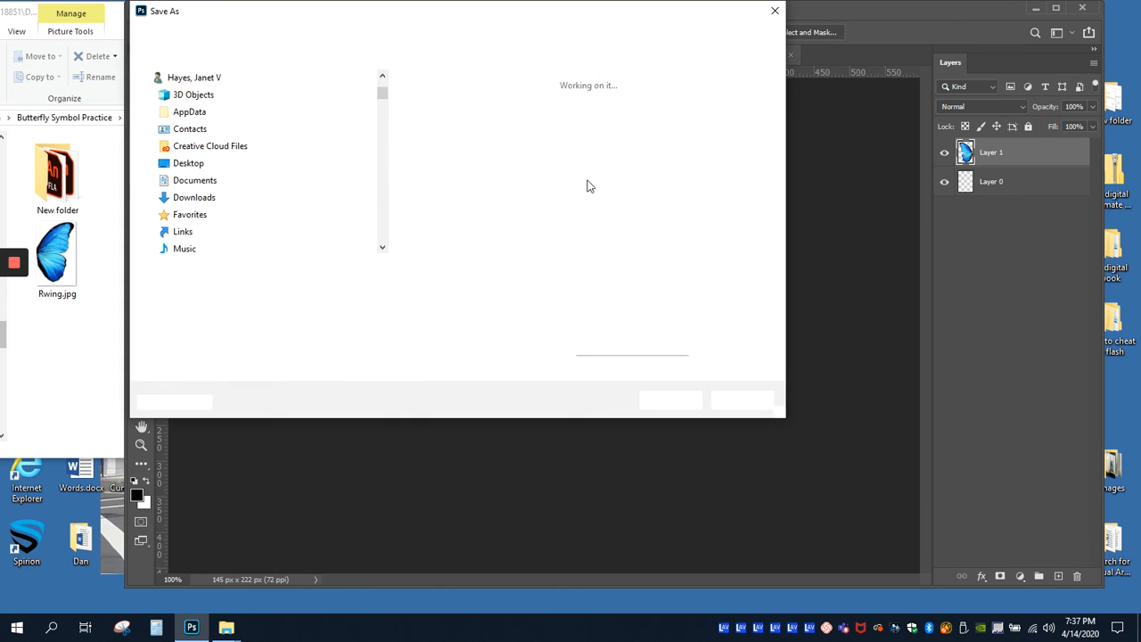
left_click(299, 288)
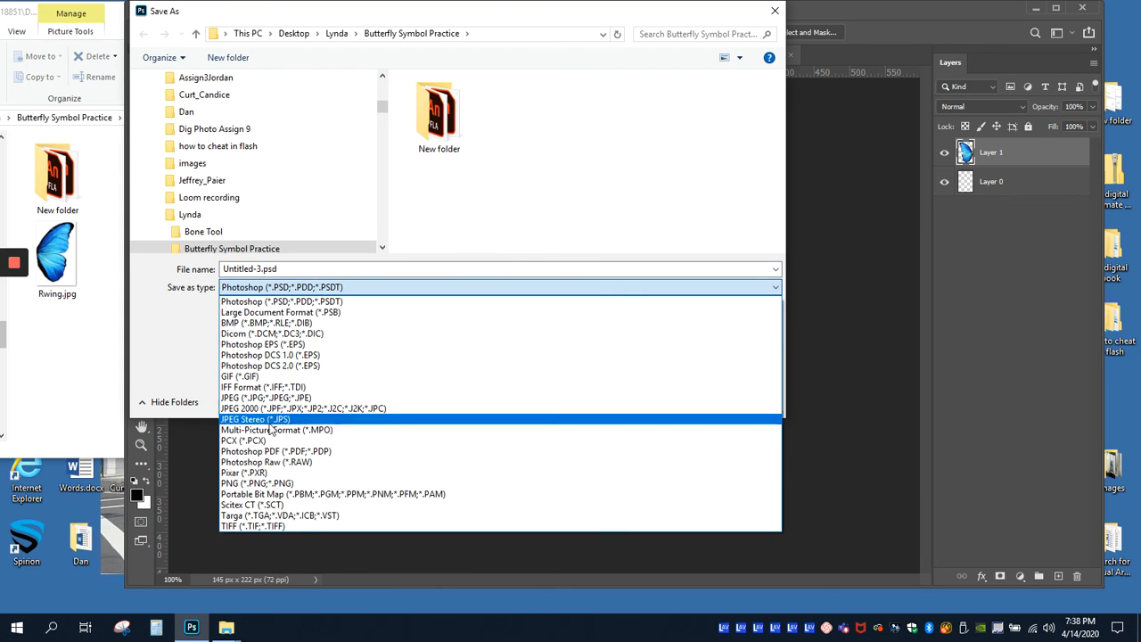
left_click(267, 483)
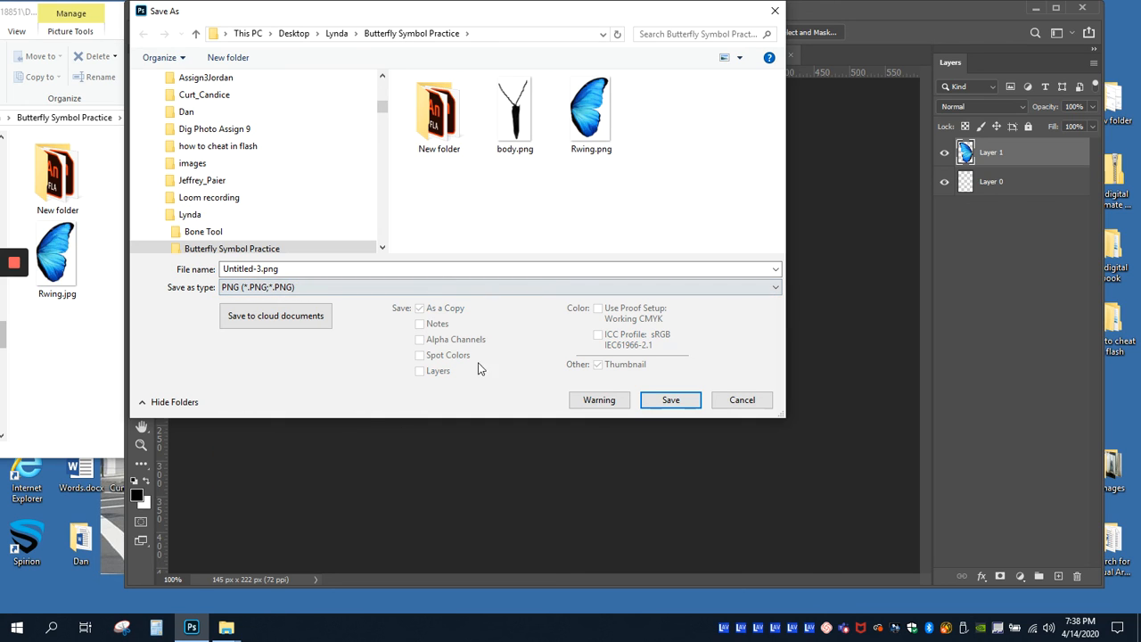
left_click(261, 268)
left_click_drag(261, 269, 200, 269)
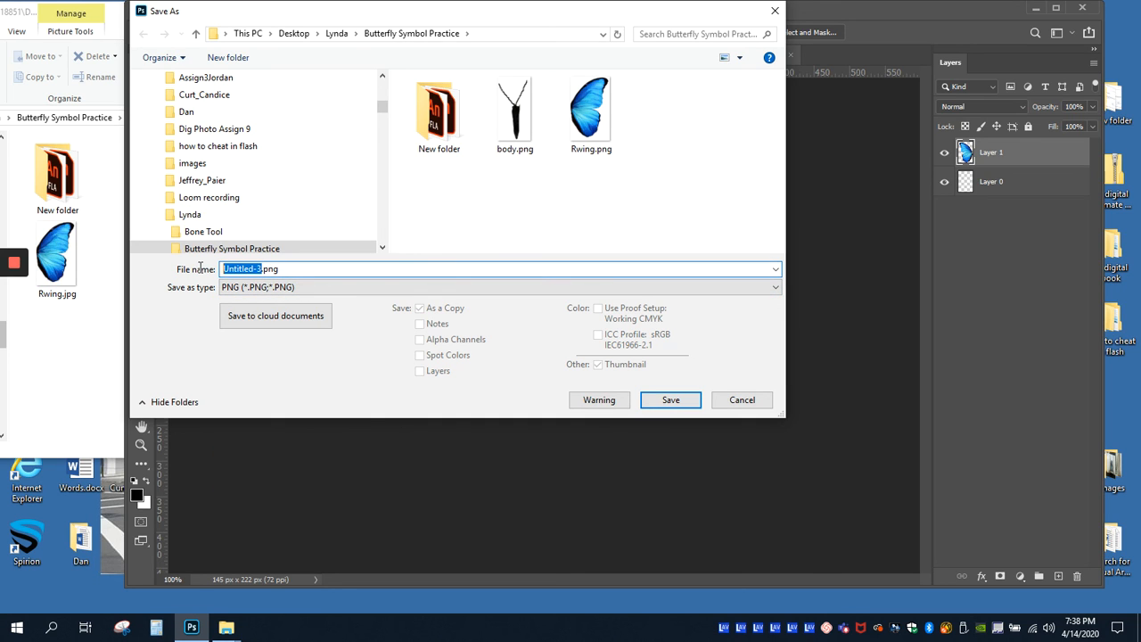
type("Ly")
left_click(671, 399)
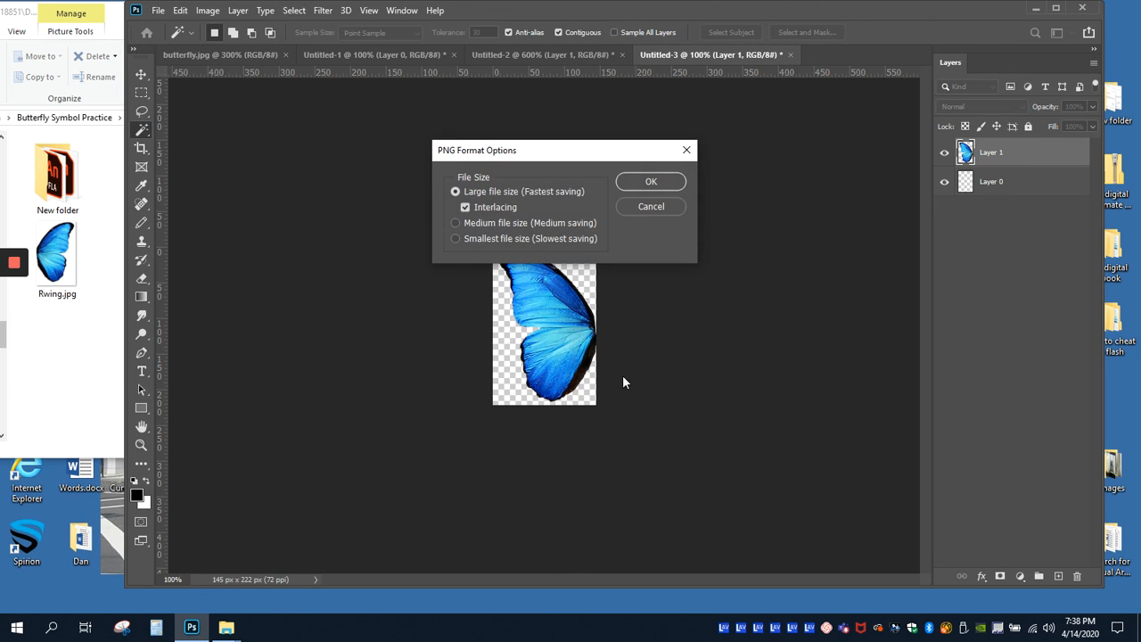
left_click(637, 183)
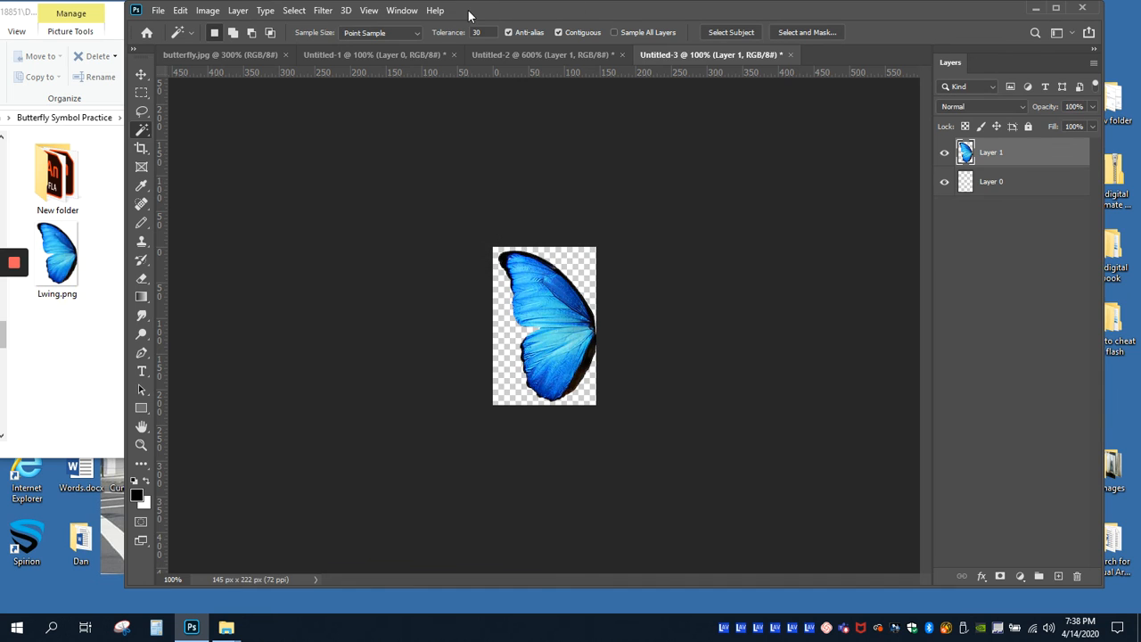
Step: Move the Photoshop window aside to check the saved files in the Butterfly Symbol Practice folder, and move it back
left_click_drag(469, 13, 747, 23)
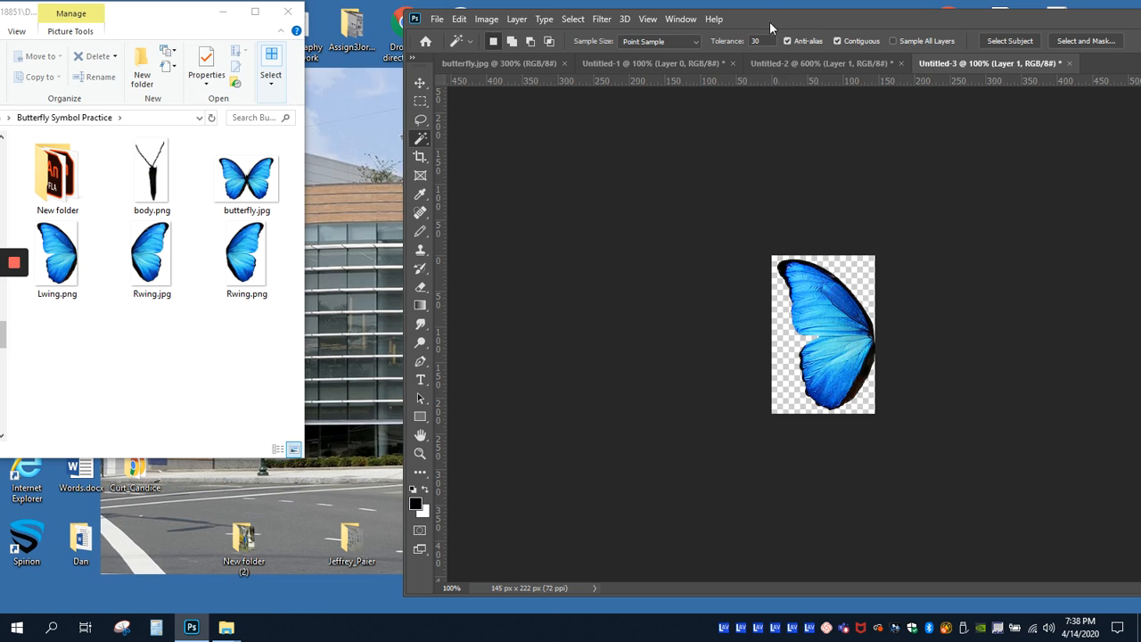
left_click_drag(776, 28, 488, 31)
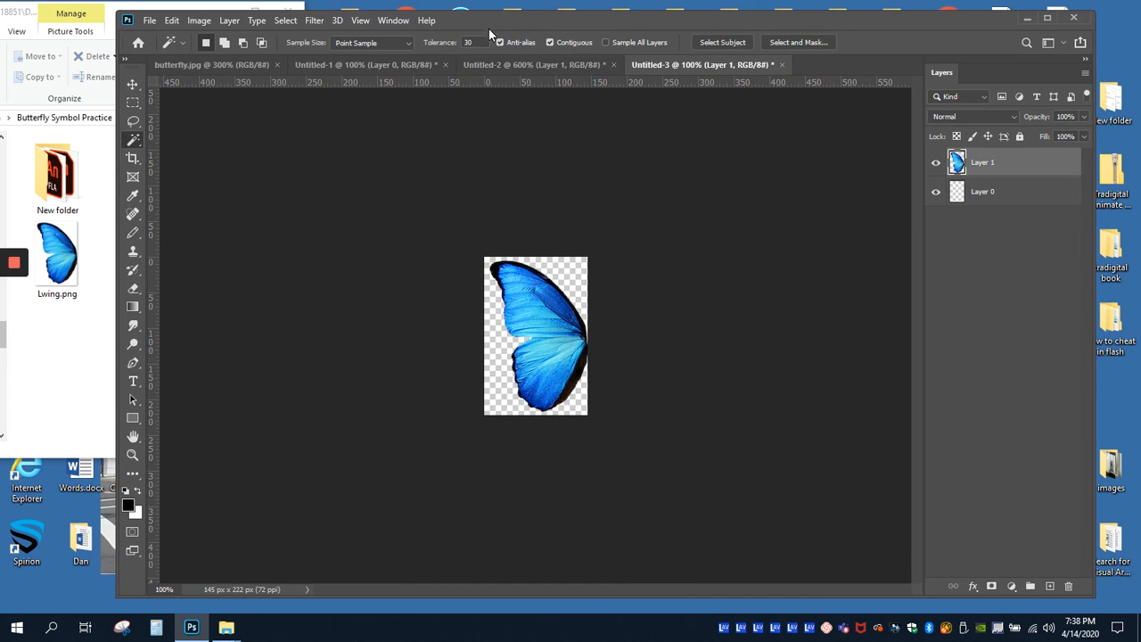